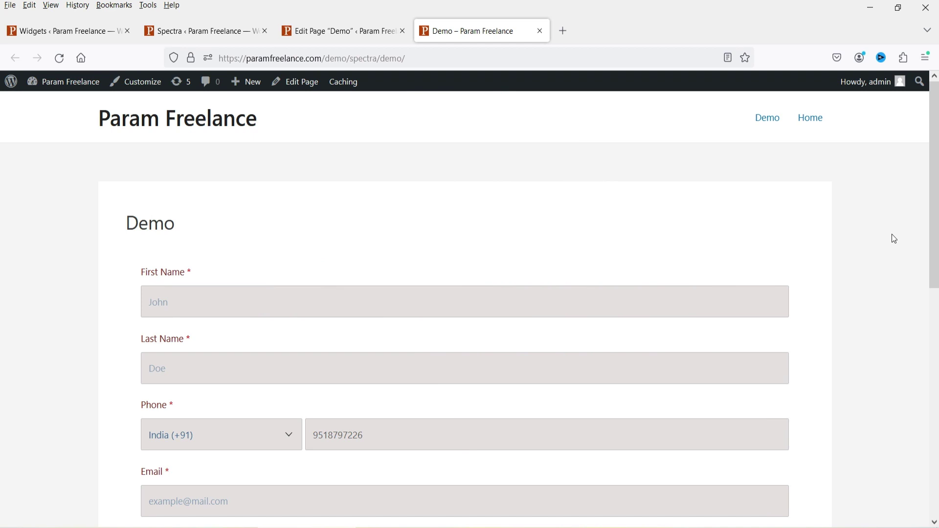
Step: Open the phone country-code list, keep India (+91), and click into the message field
scroll(223, 134, down, 3)
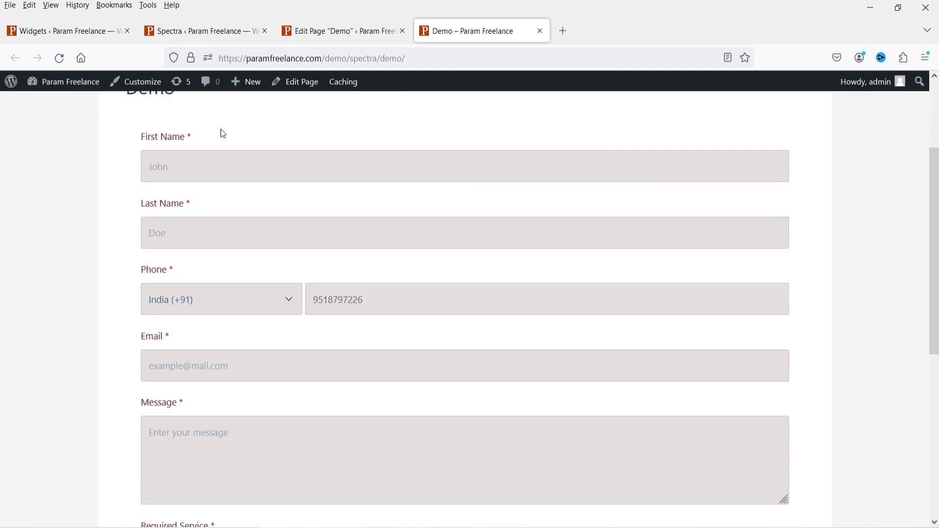
click(234, 305)
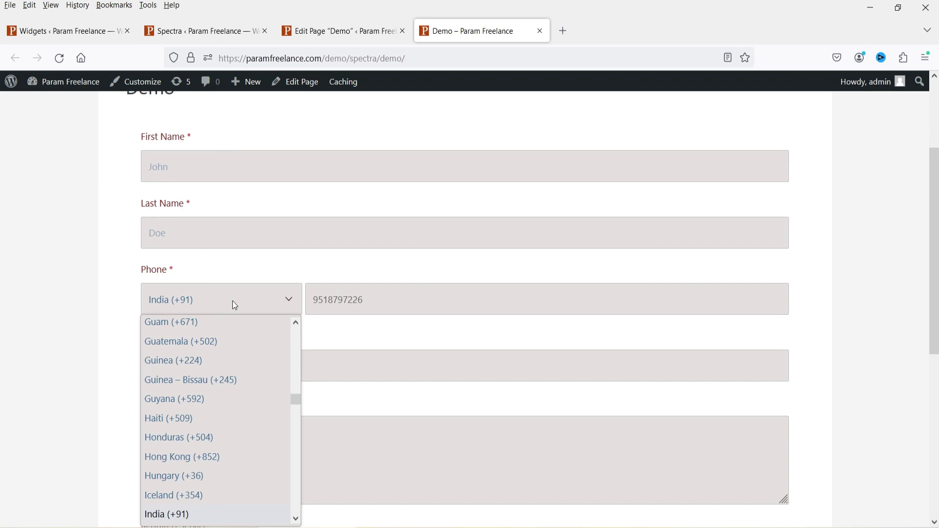
click(460, 299)
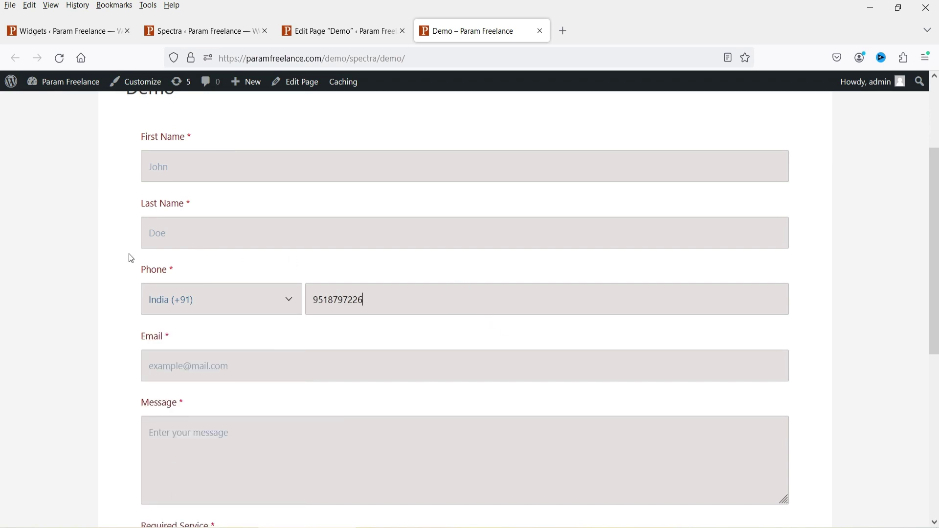
scroll(250, 371, down, 3)
click(220, 289)
scroll(220, 289, down, 4)
Step: Tick Web Design, SEO and E-Commerce, then try Search Engine and Business website before settling on Website creation
click(164, 219)
click(155, 233)
click(156, 248)
click(155, 330)
click(155, 348)
click(155, 314)
Step: Scroll back over the form and switch to the widgets editor
scroll(656, 256, up, 10)
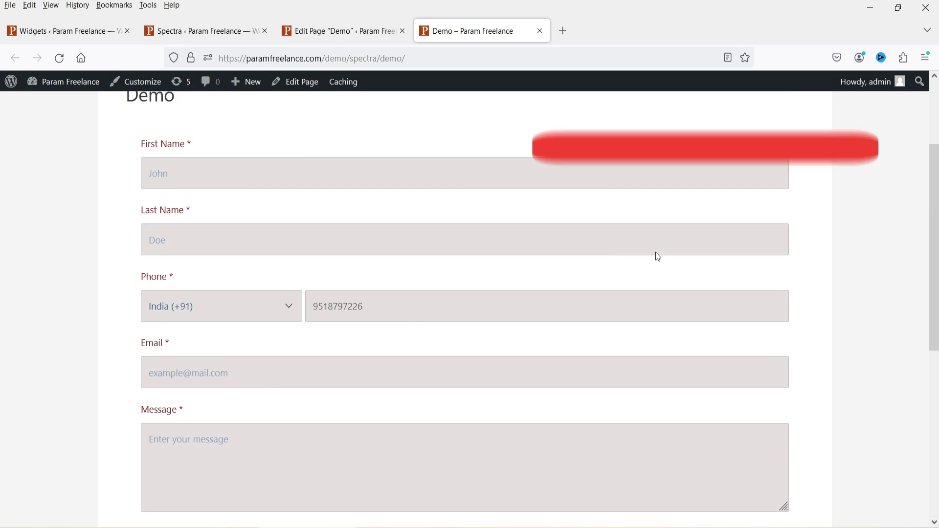
scroll(606, 300, down, 5)
scroll(604, 295, up, 6)
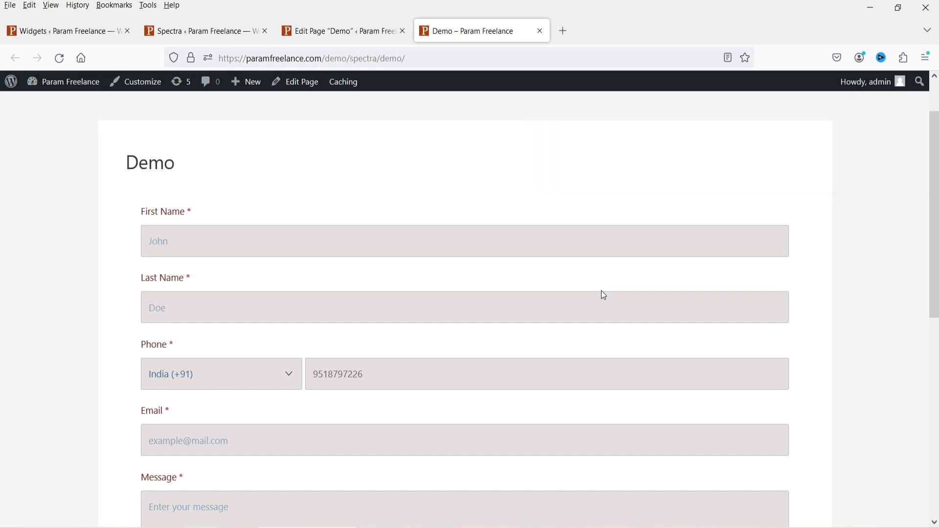
click(26, 32)
Step: Deselect the unconfigured Forms block and scroll through the widget area below Archives and Categories
click(698, 271)
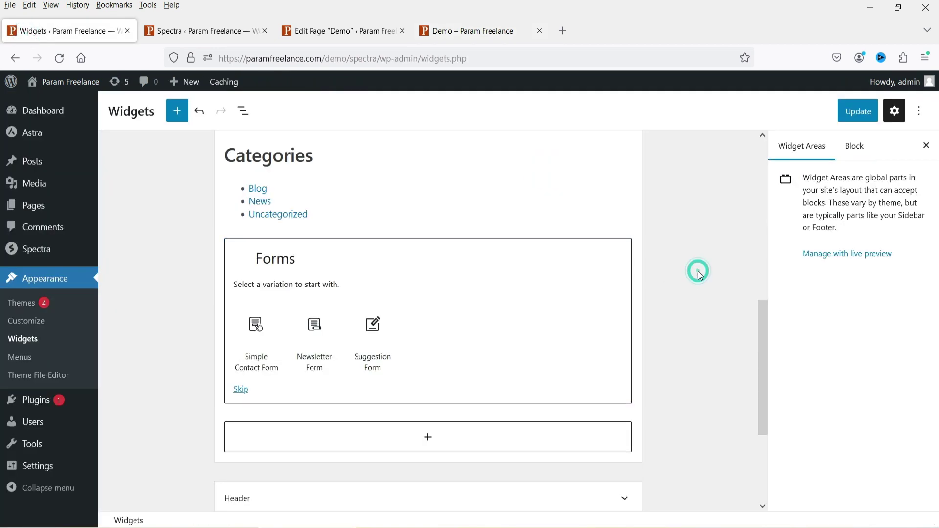
scroll(445, 306, down, 3)
scroll(484, 313, up, 7)
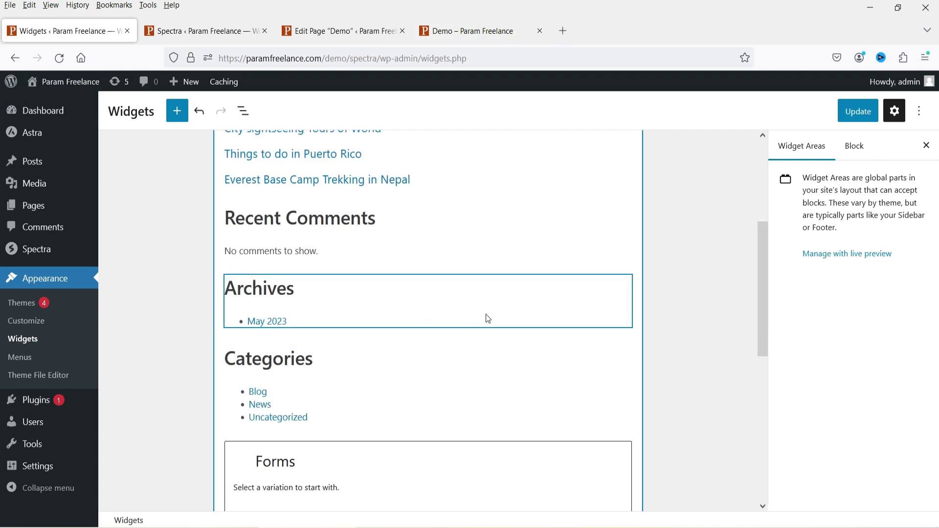
scroll(475, 313, down, 4)
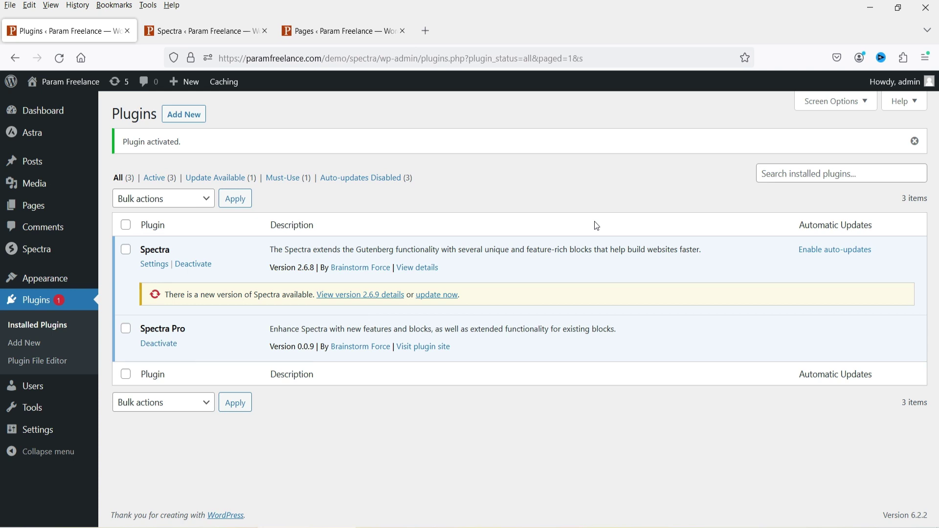
Step: Look over Spectra's Blocks / Extensions page, then switch to All Pages listing Demo and Home
key(ctrl+Tab)
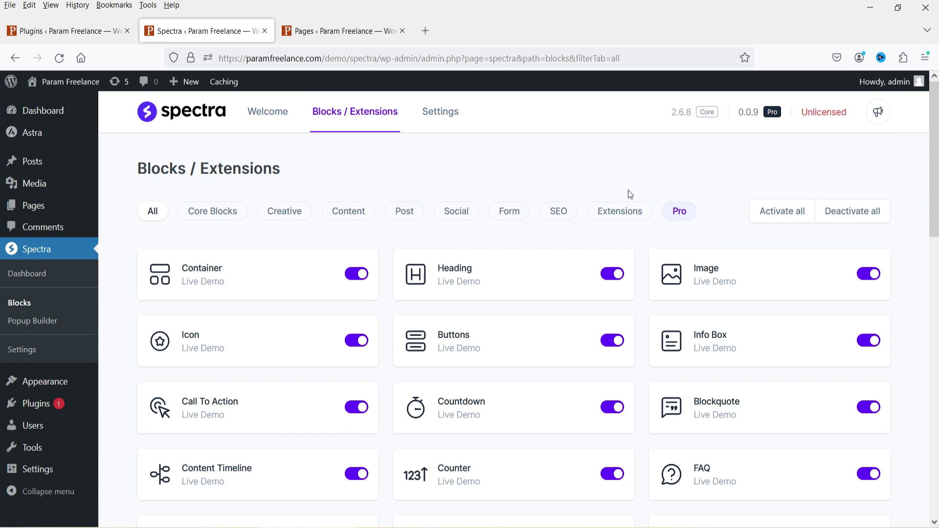
click(318, 30)
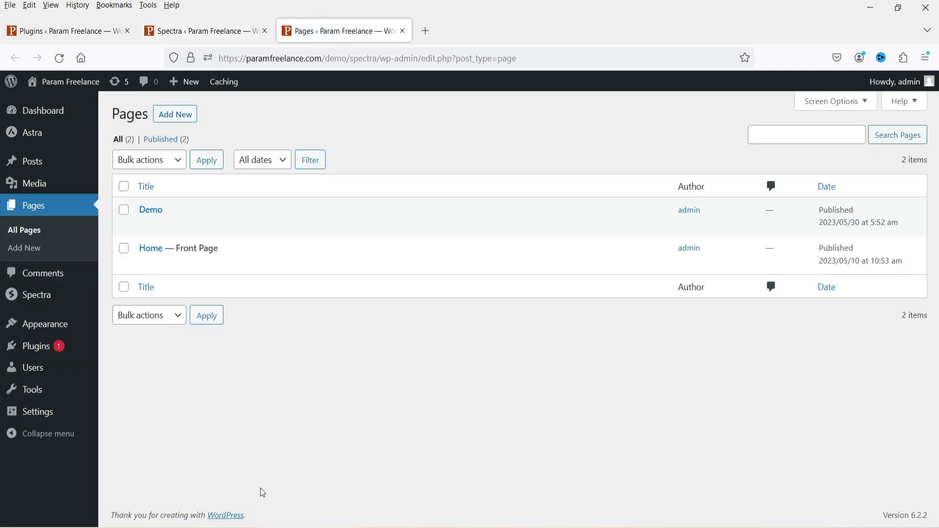
Step: Edit the Demo page and delete its Instagram Feed block through the block's Options menu
click(146, 225)
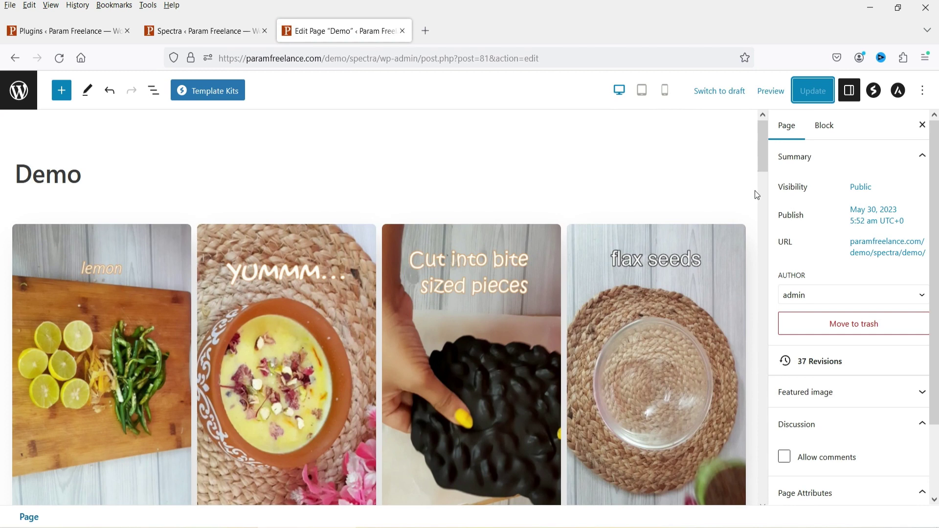
scroll(755, 195, down, 3)
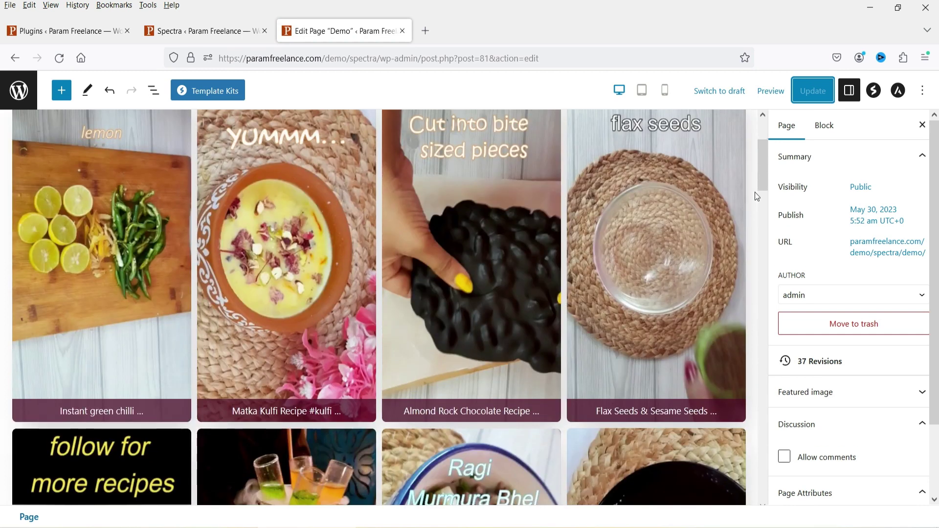
scroll(750, 219, down, 6)
scroll(424, 313, up, 9)
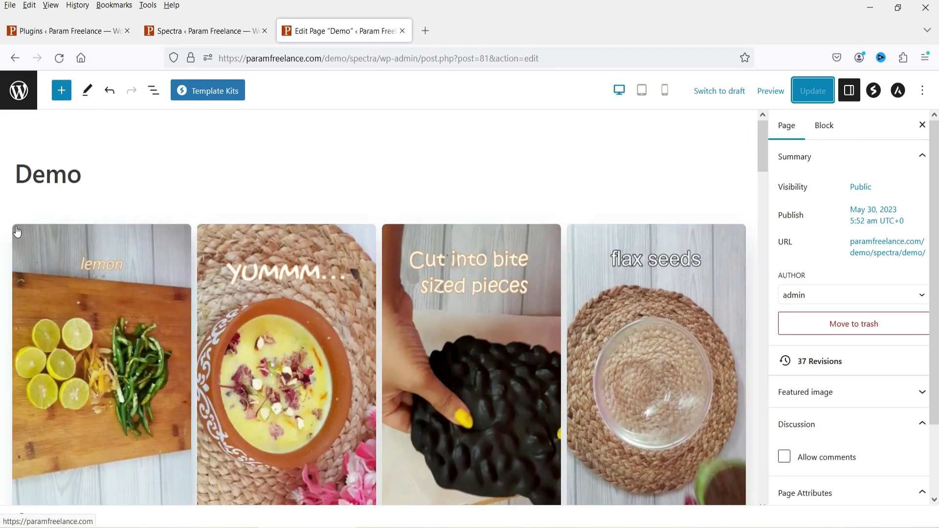
click(180, 222)
click(94, 203)
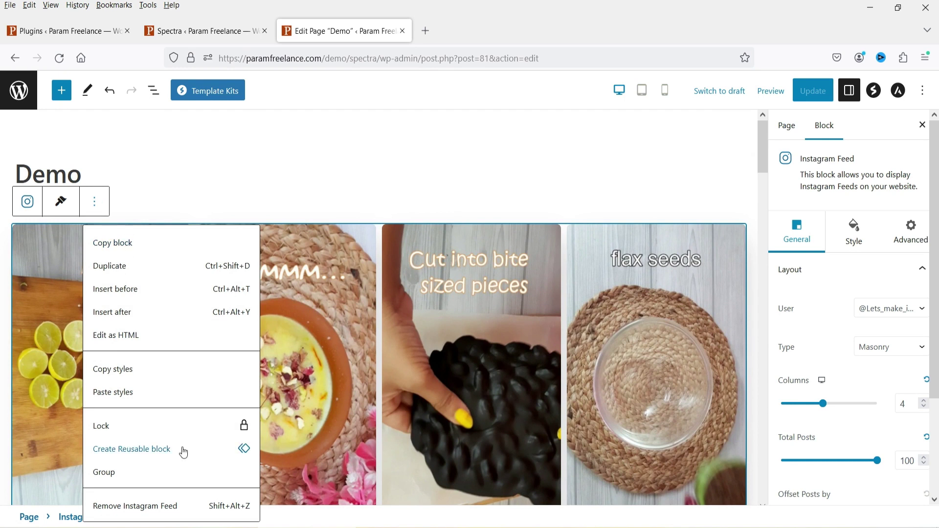
click(159, 509)
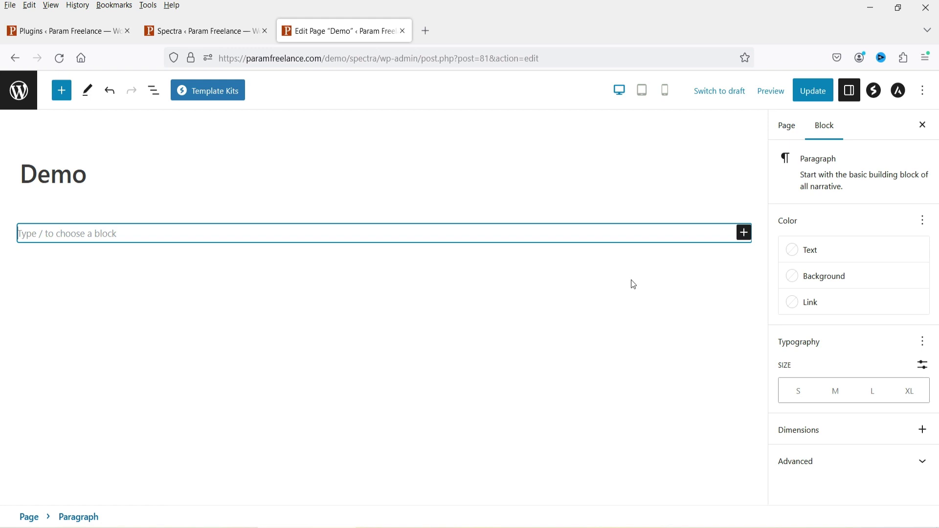
Step: Search the block library for 'form', insert the Spectra Form block, and close the inserter
click(745, 233)
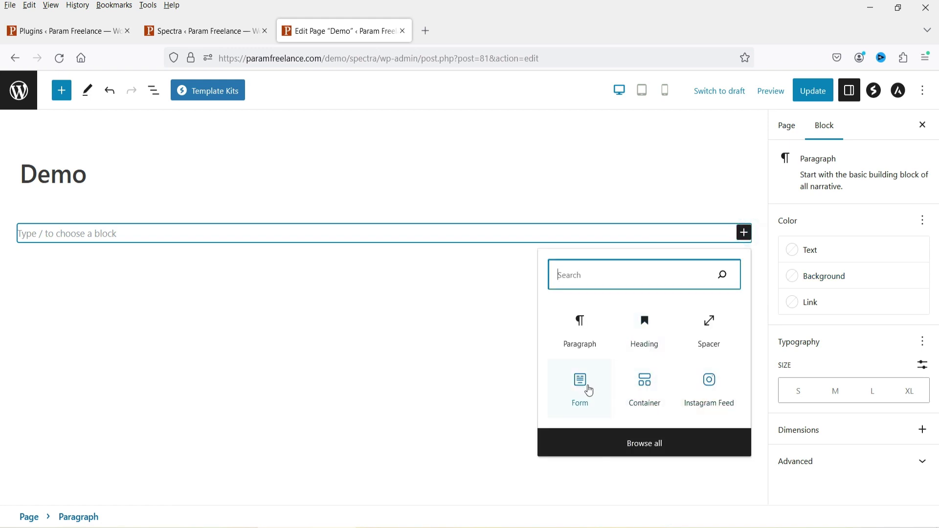
click(62, 90)
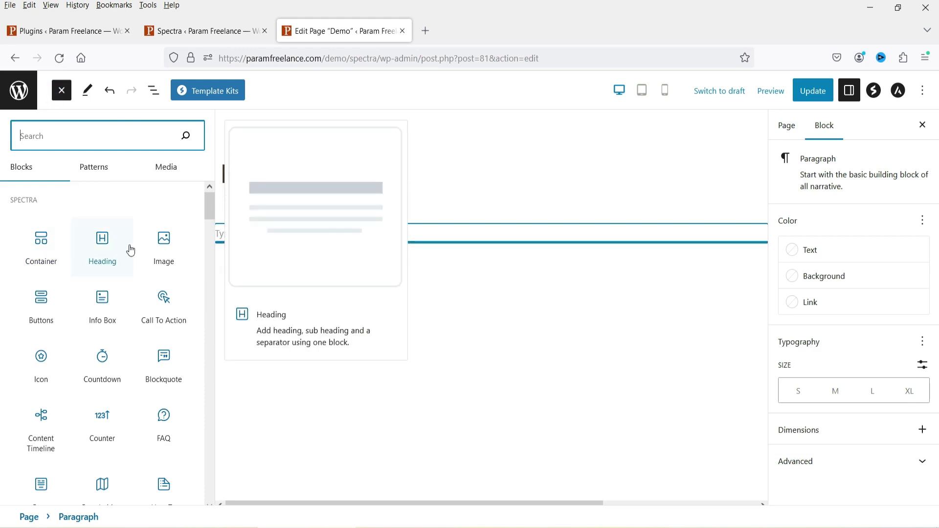
scroll(110, 318, down, 3)
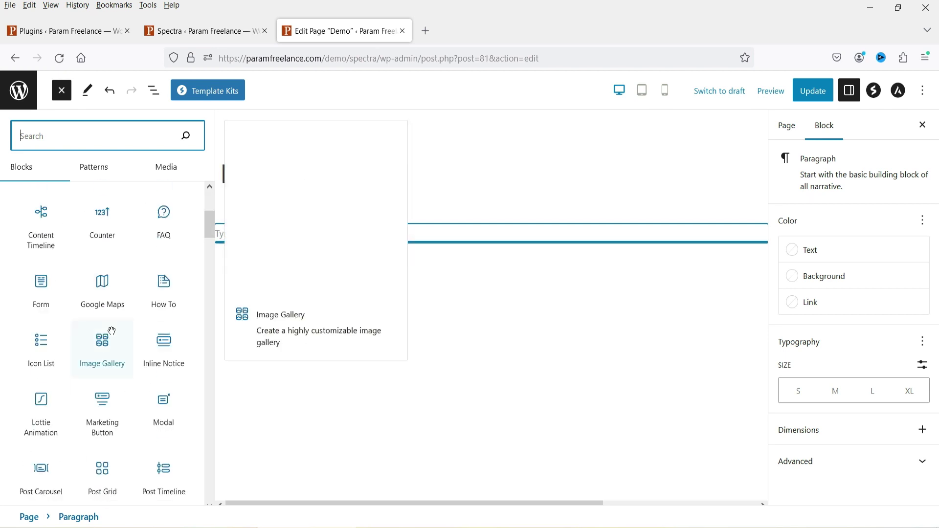
text(form)
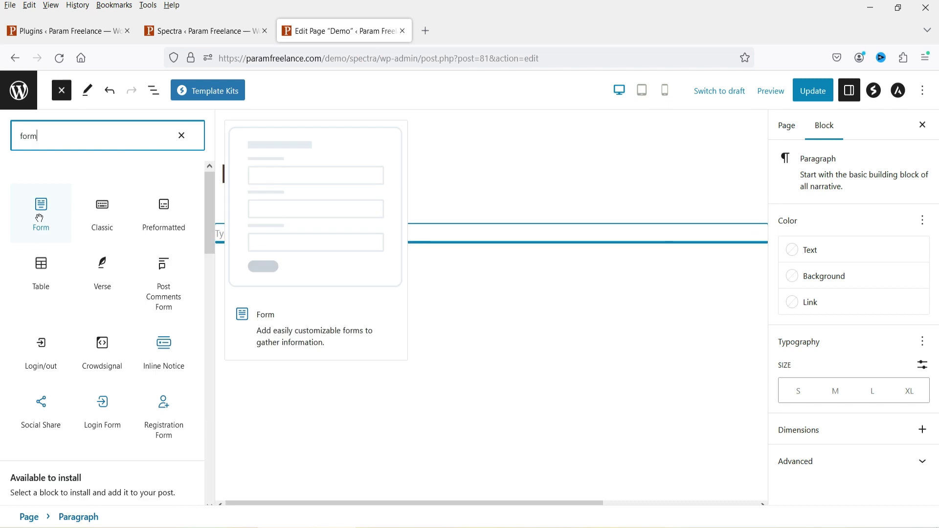
click(40, 219)
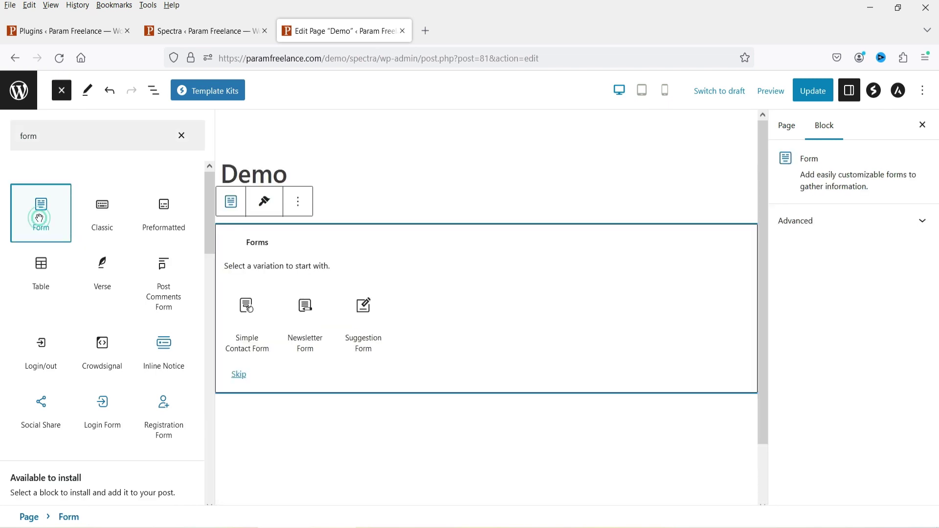
click(182, 136)
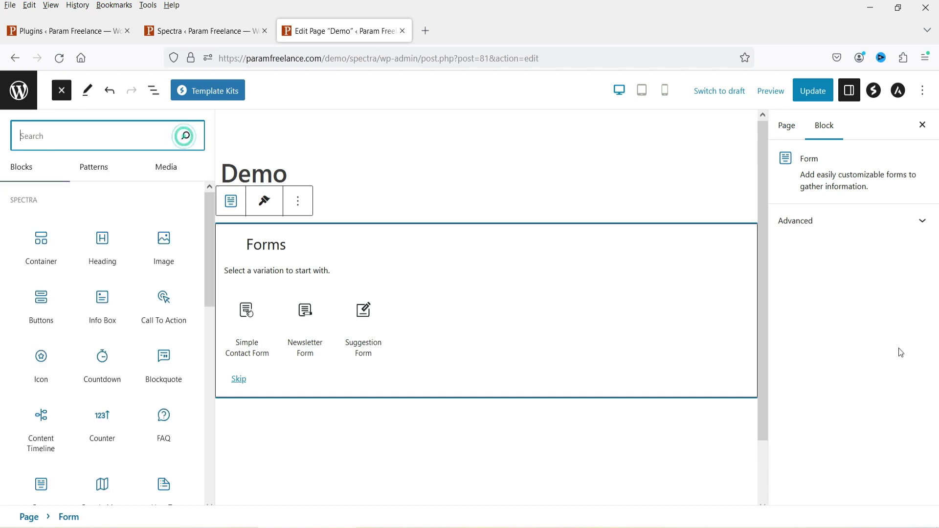
click(67, 98)
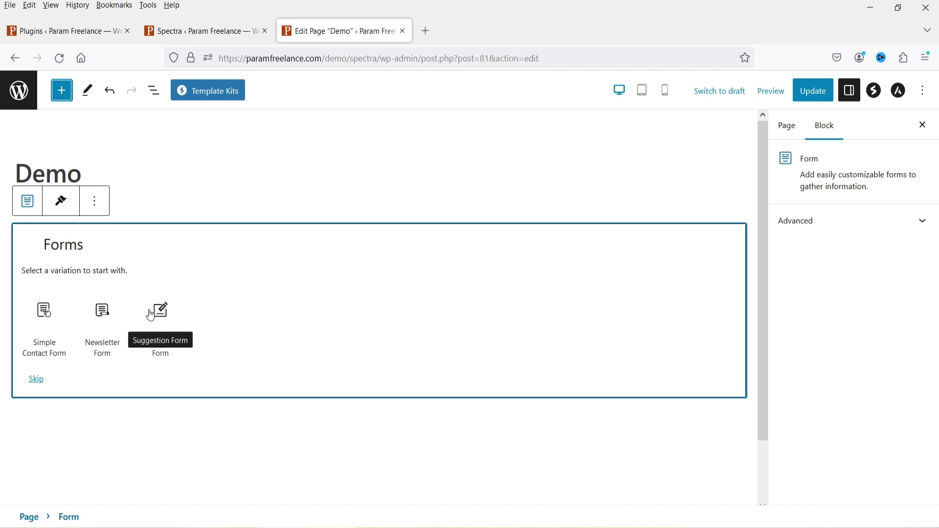
Step: Apply the Simple Contact Form variation and scroll to check its fields and Submit button
click(45, 319)
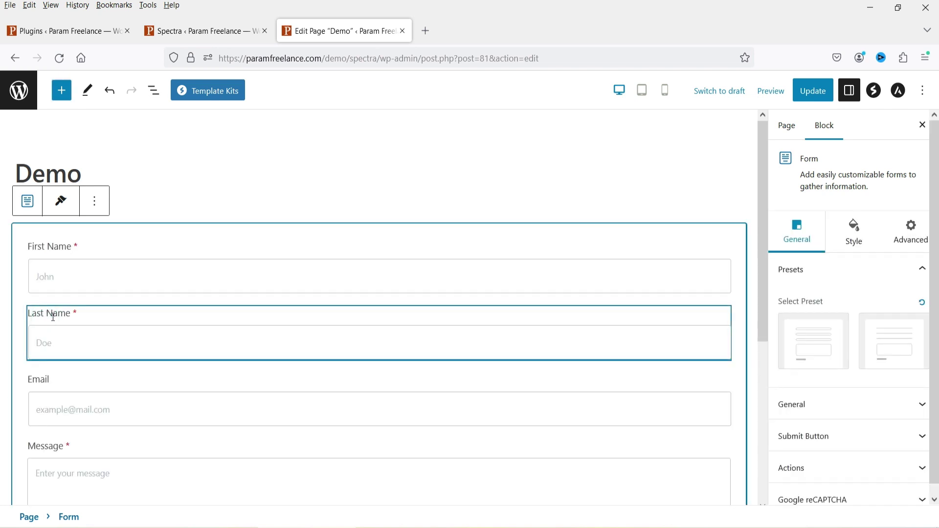
scroll(687, 280, down, 3)
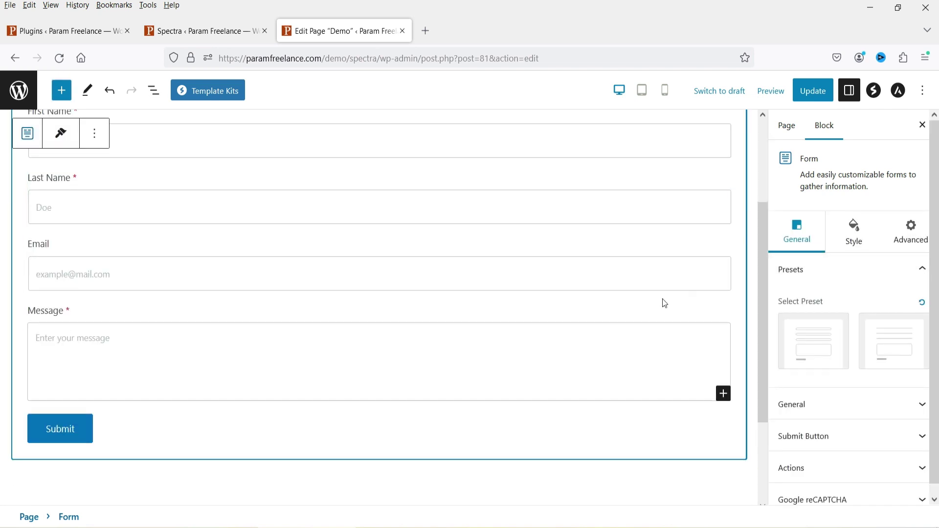
scroll(650, 262, up, 3)
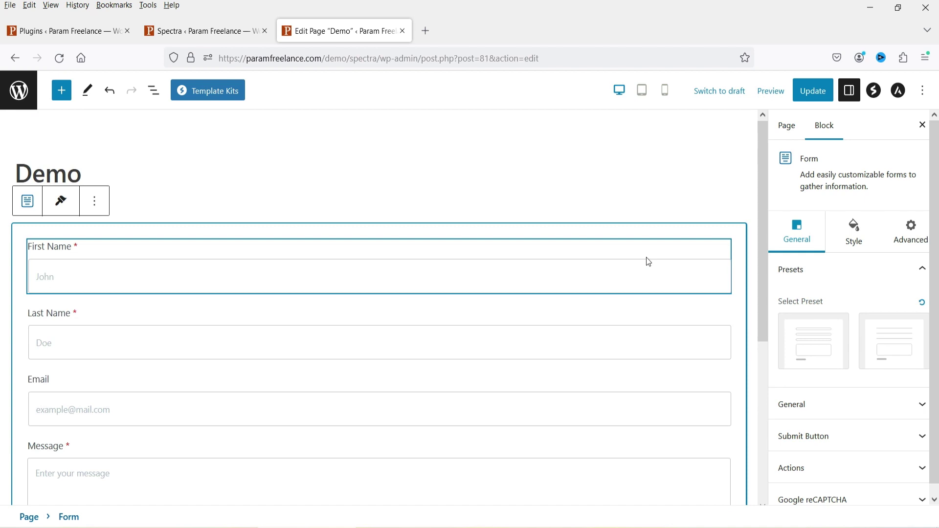
Step: Add a Spectra Form block to the widget area in the widgets editor
click(25, 31)
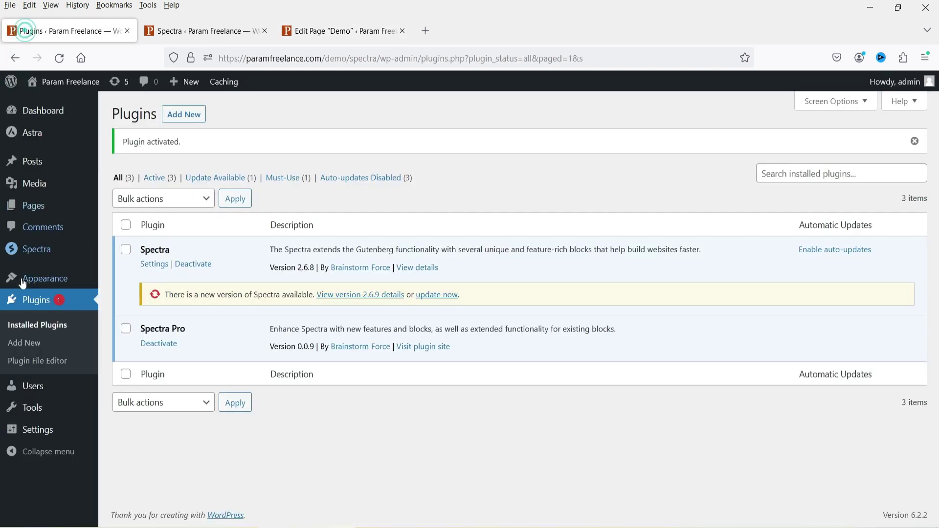
mouse_move(44, 278)
click(122, 318)
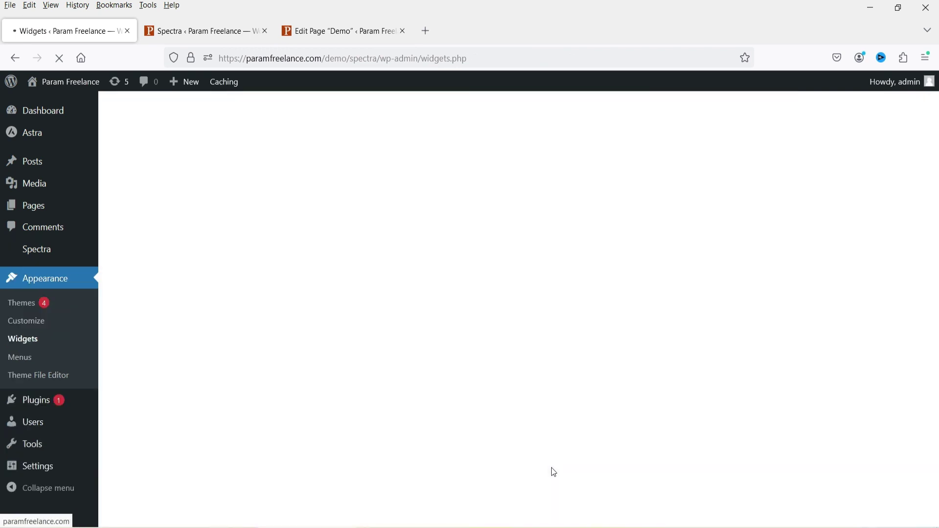
scroll(549, 239, down, 6)
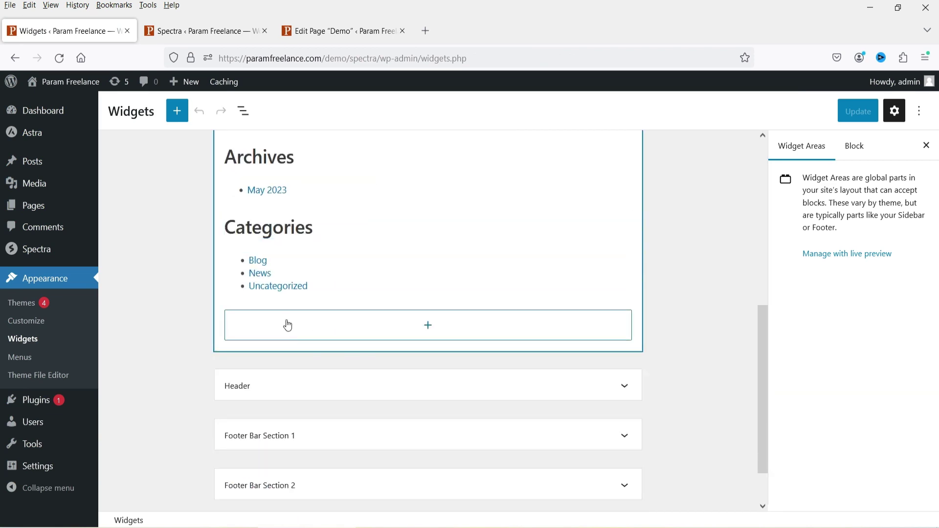
click(428, 325)
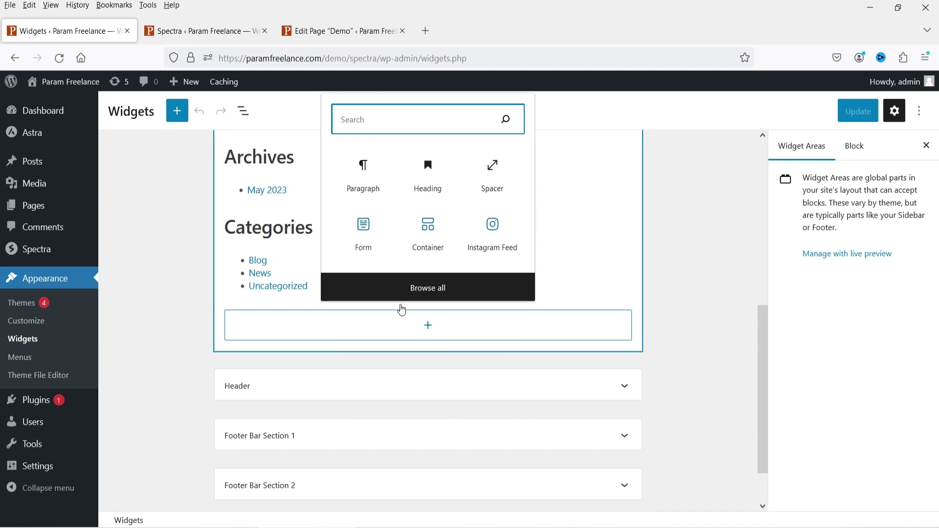
click(372, 237)
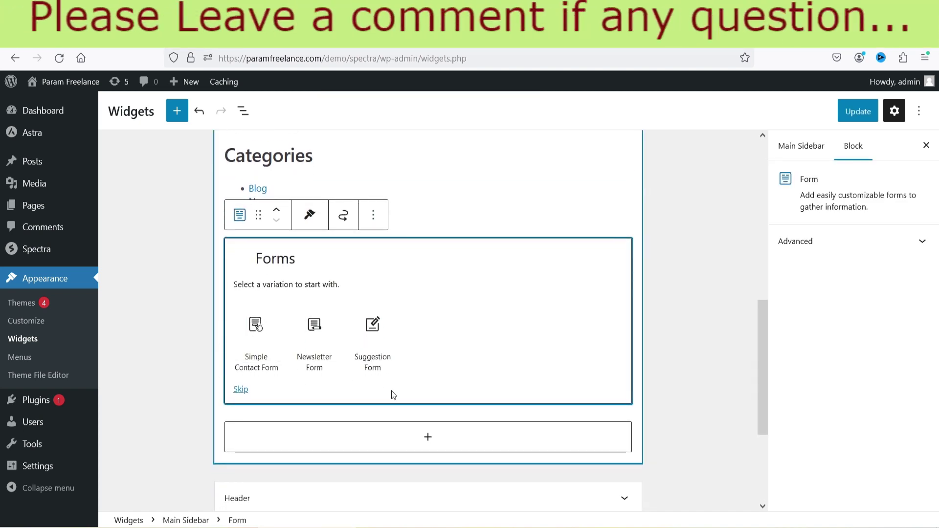
Step: Return to the Demo page editor and scroll through the contact form
click(313, 31)
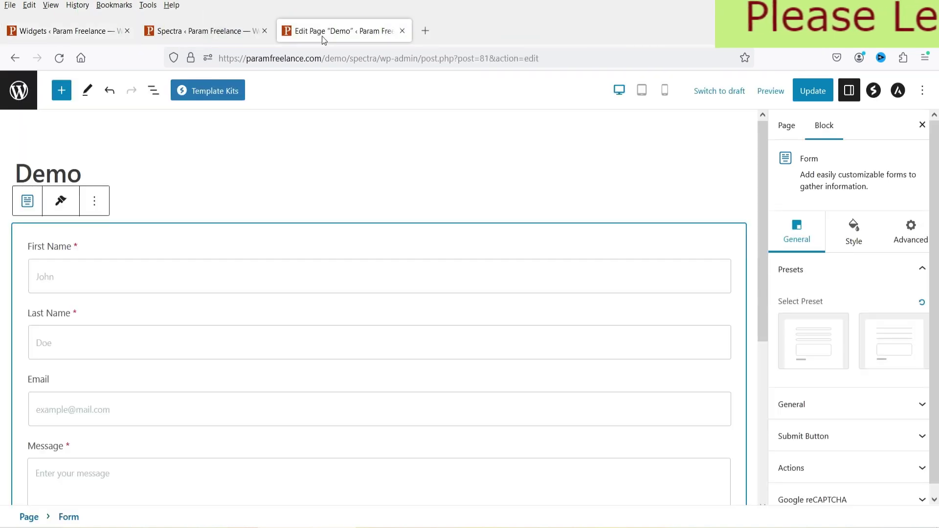
scroll(251, 243, down, 2)
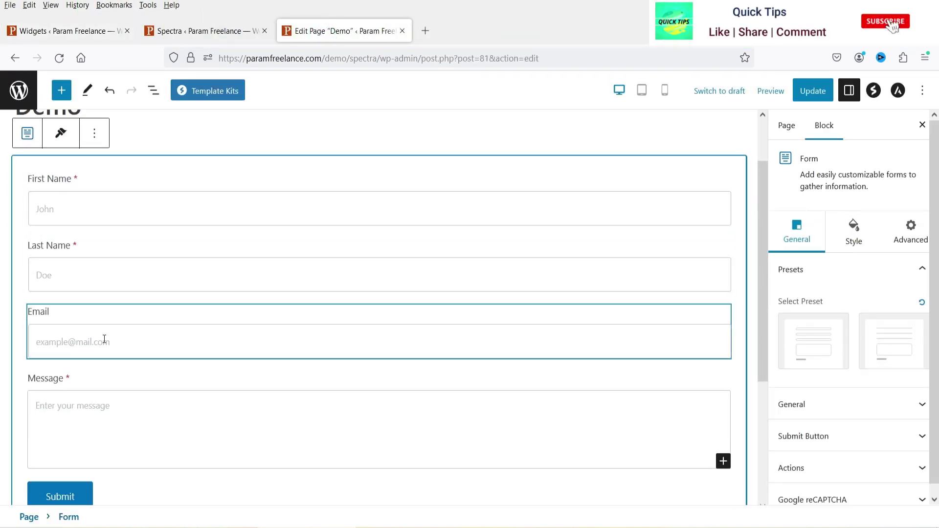
scroll(73, 424, down, 4)
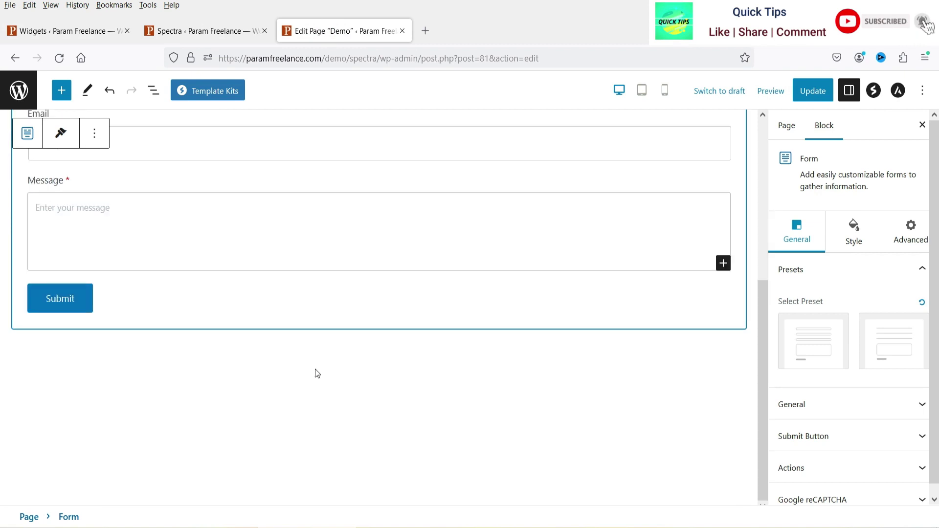
scroll(489, 338, up, 5)
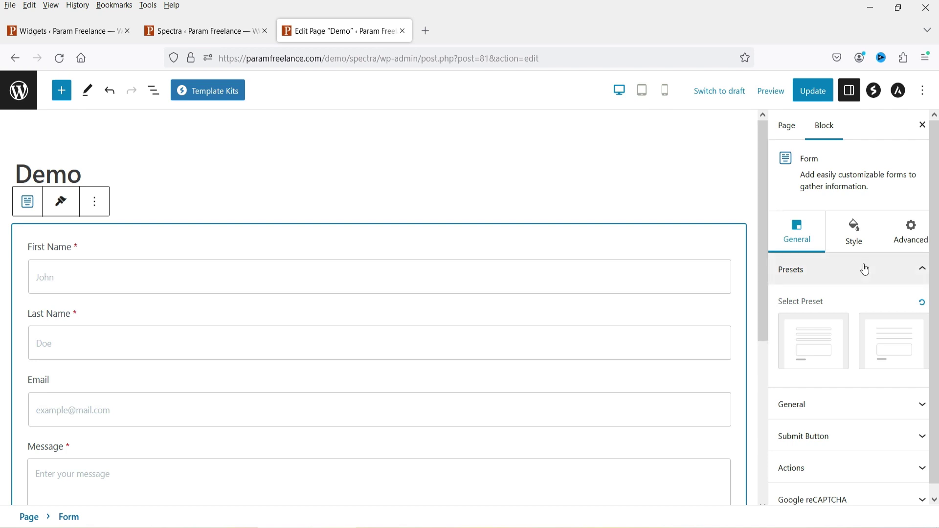
Step: Apply a form style preset and toggle Show Labels off and back on
scroll(861, 294, down, 1)
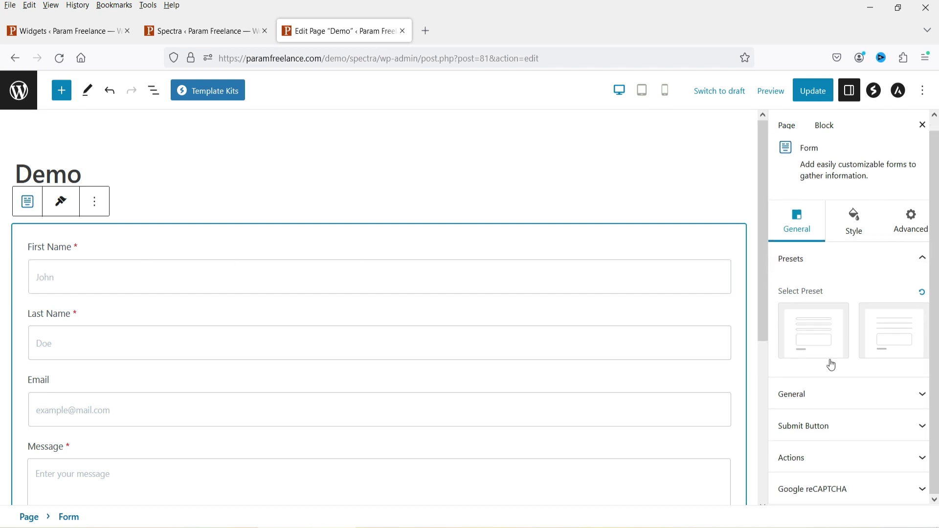
click(879, 339)
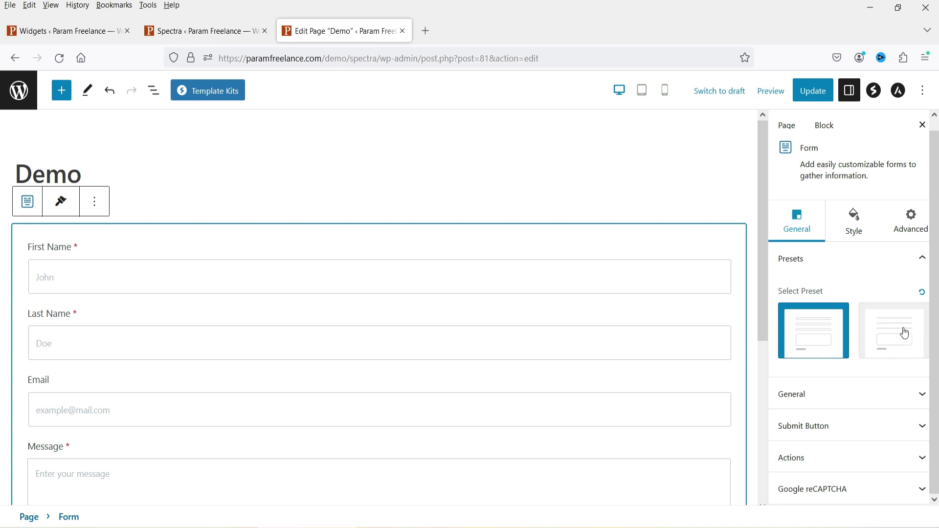
click(793, 391)
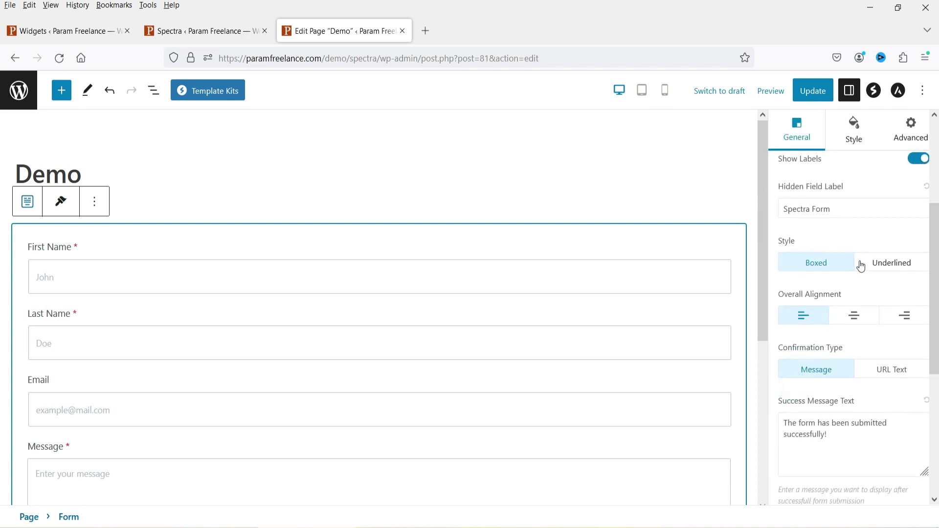
scroll(862, 267, up, 3)
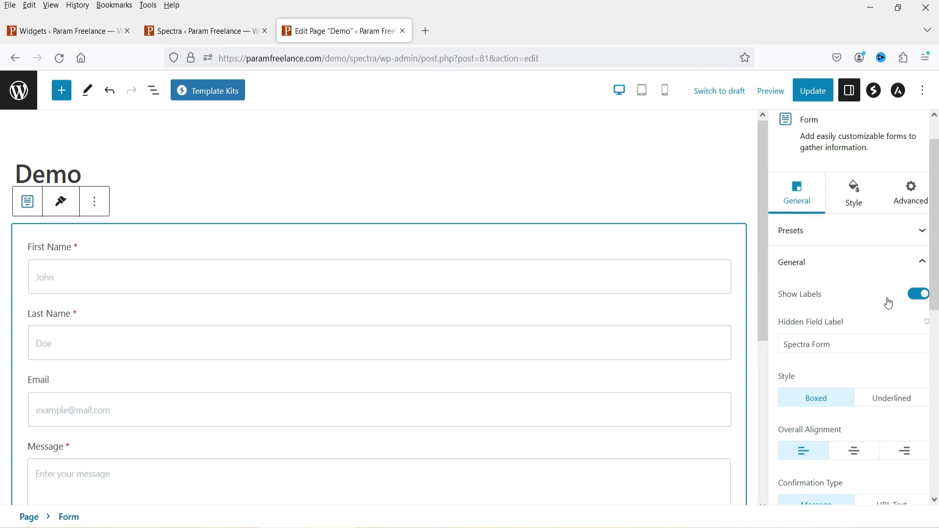
drag(854, 346, 794, 349)
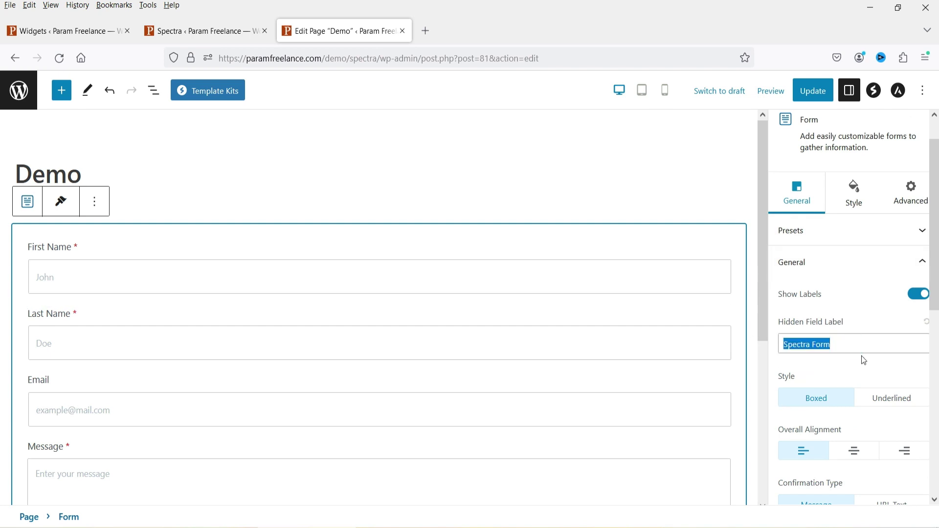
scroll(863, 355, down, 2)
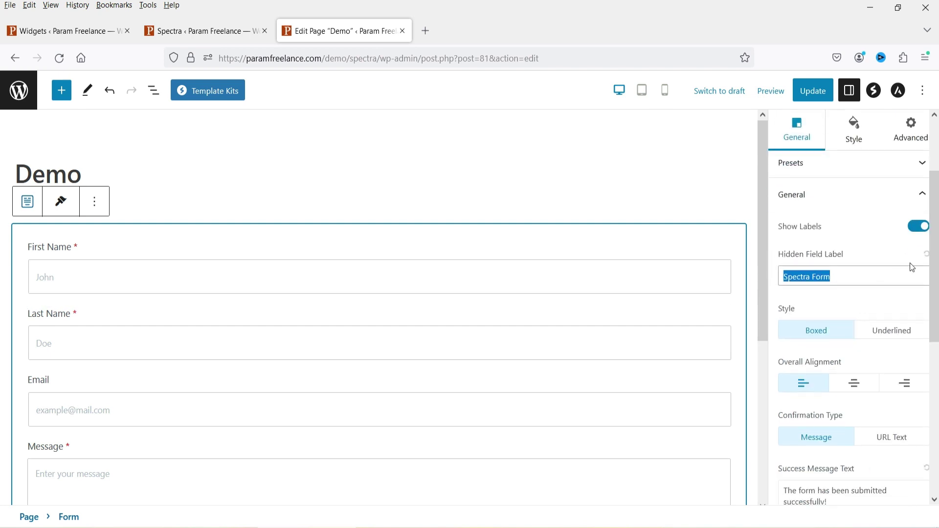
click(918, 232)
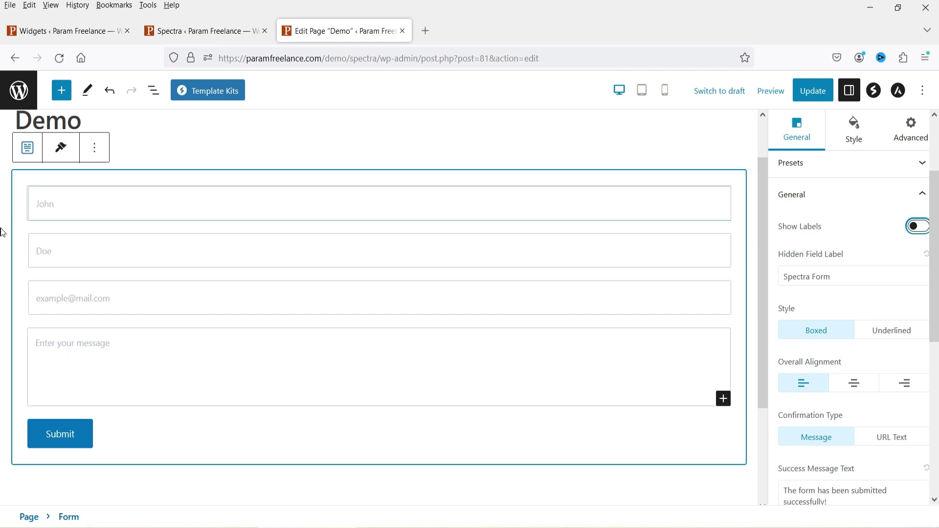
click(919, 226)
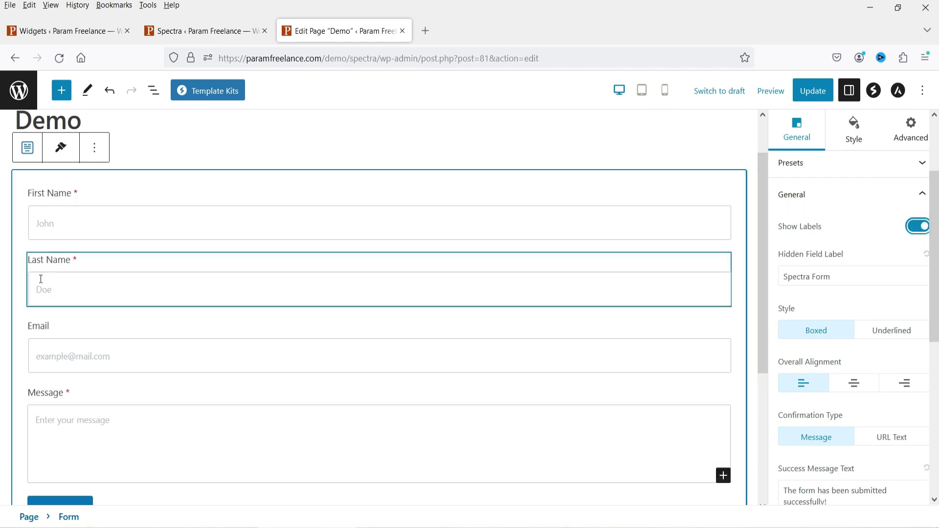
Step: Try centre and right alignment, then return the form contents to left alignment
scroll(898, 288, down, 2)
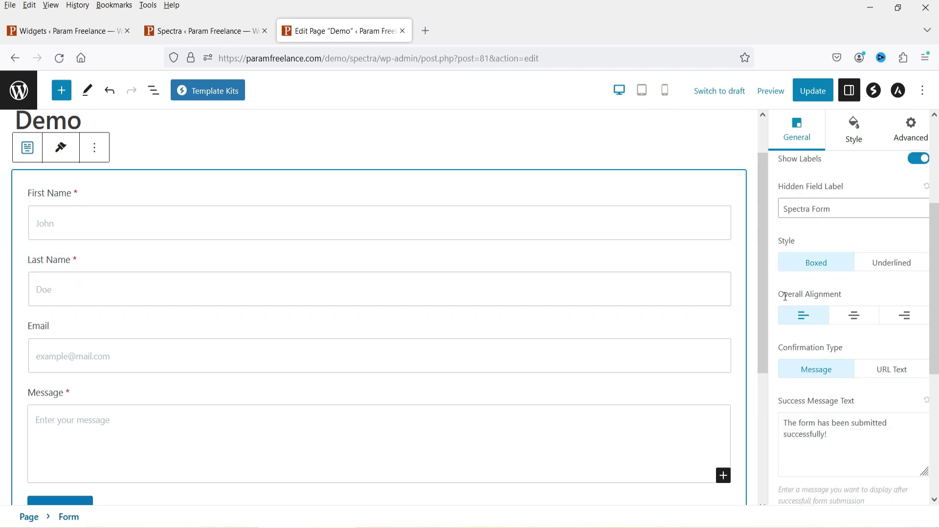
click(859, 322)
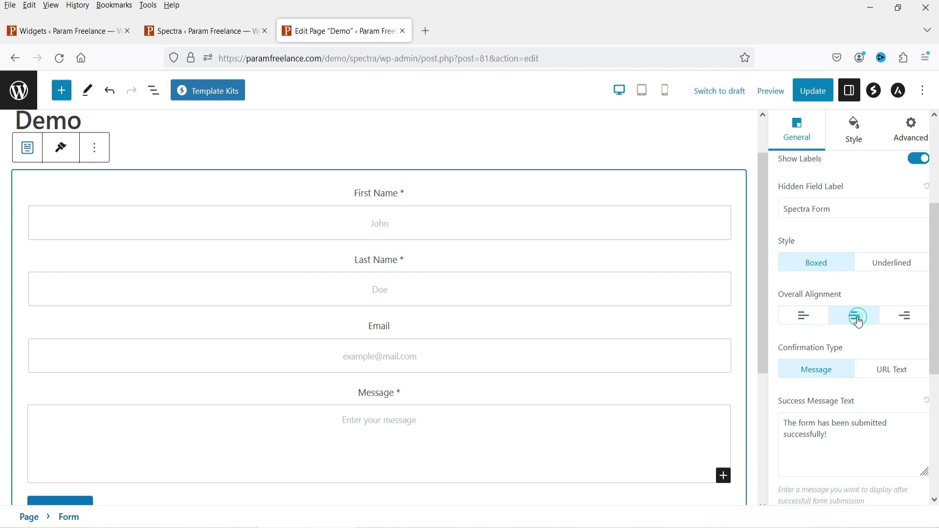
click(917, 326)
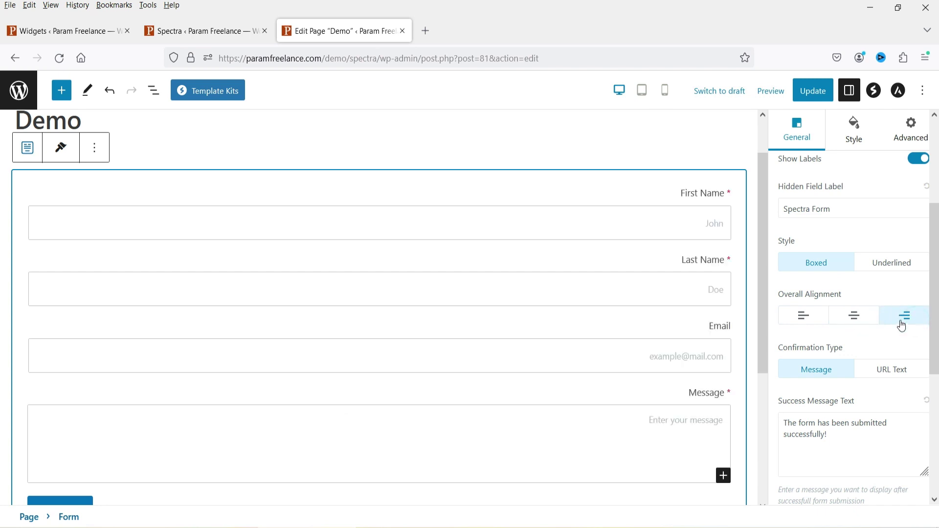
click(799, 321)
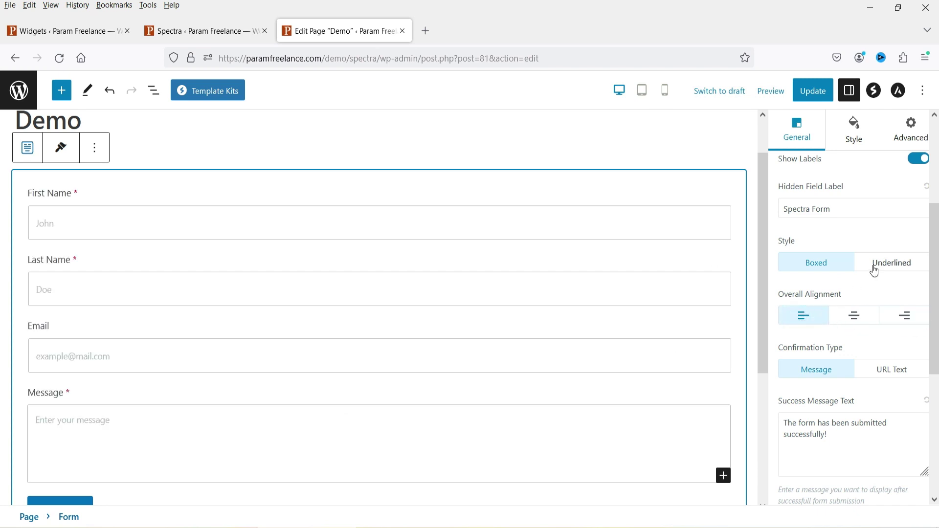
Step: Review the success and error message texts, leaving both unchanged
scroll(861, 294, down, 2)
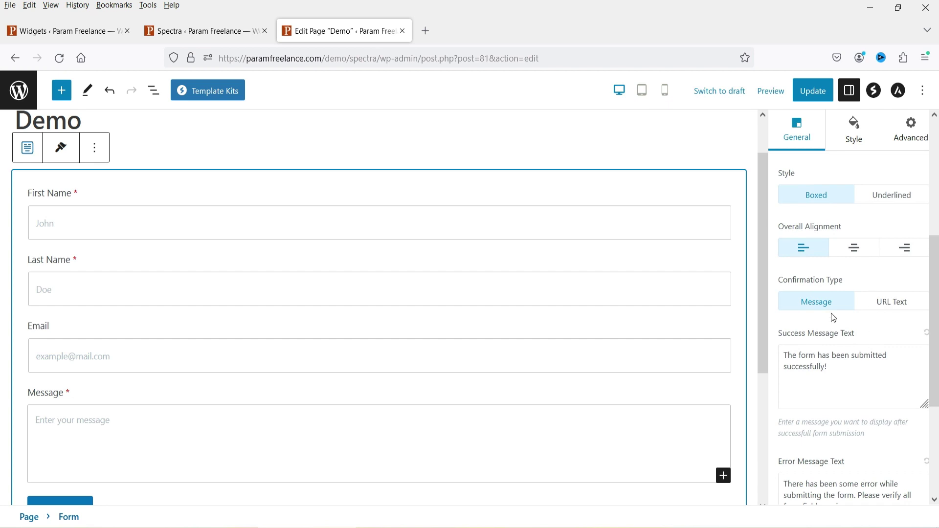
triple_click(836, 370)
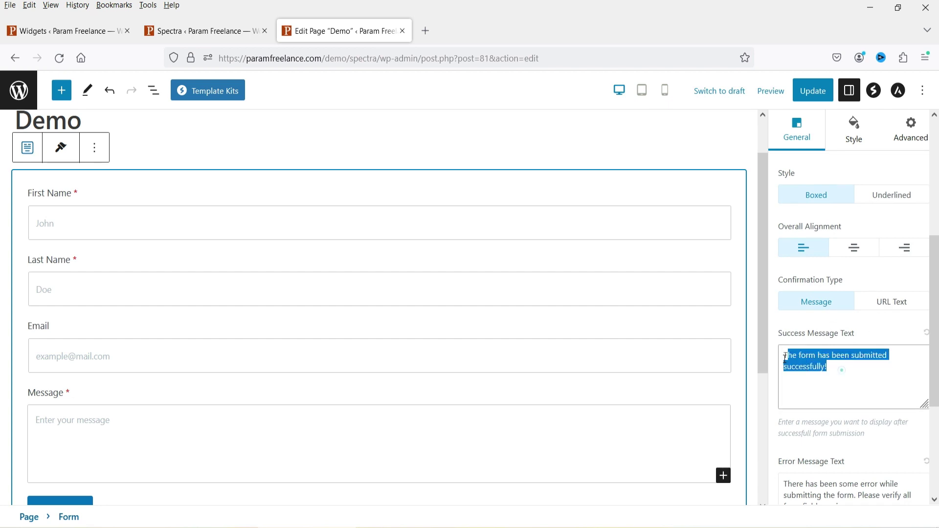
click(868, 369)
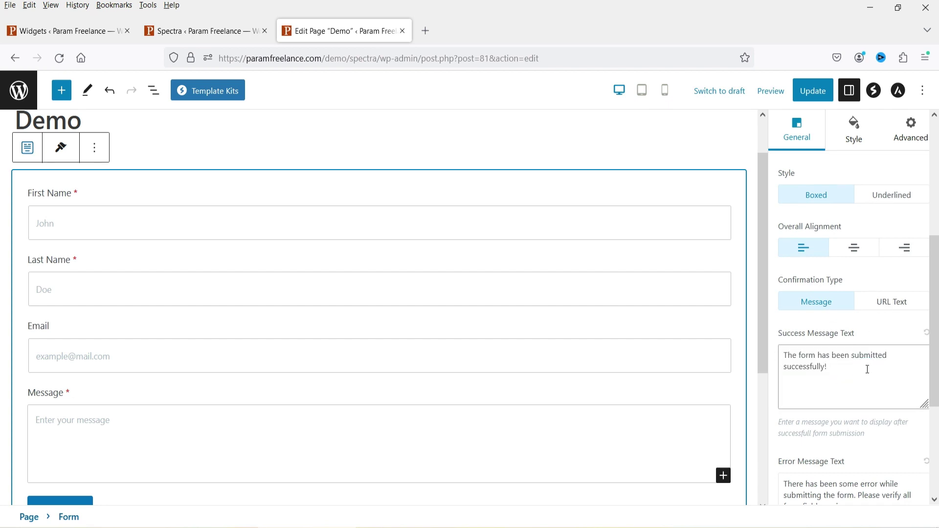
scroll(868, 370, down, 4)
click(860, 328)
triple_click(860, 327)
click(861, 328)
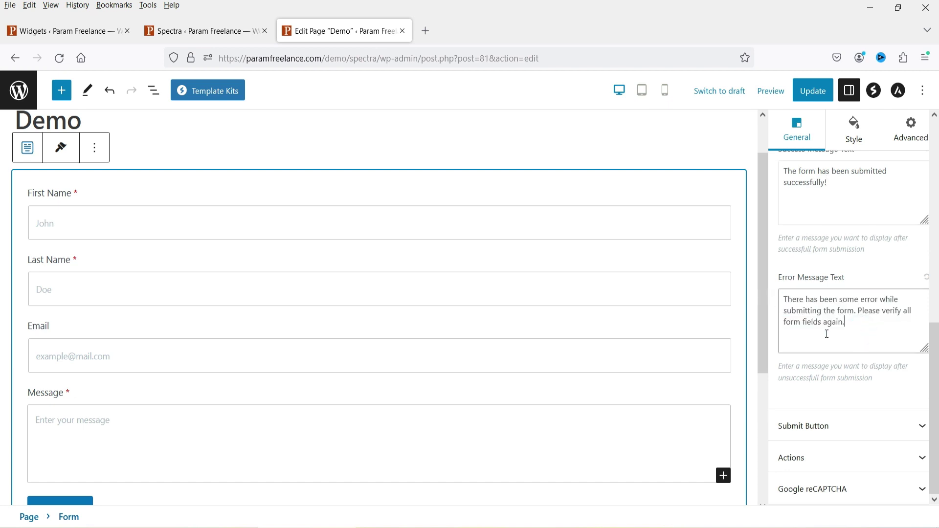
click(842, 426)
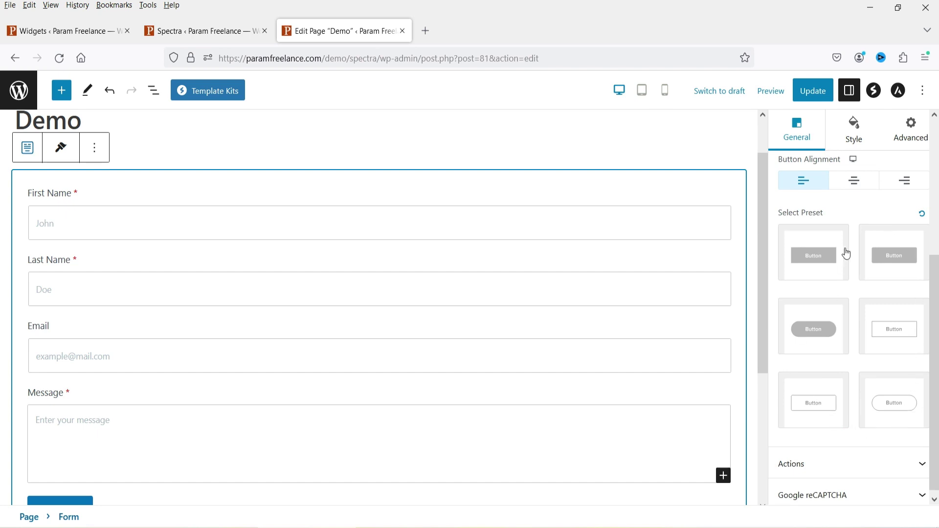
Step: Change the submit button label from 'Submit' to 'Send' and reselect the form
scroll(73, 338, down, 4)
click(63, 302)
double_click(63, 302)
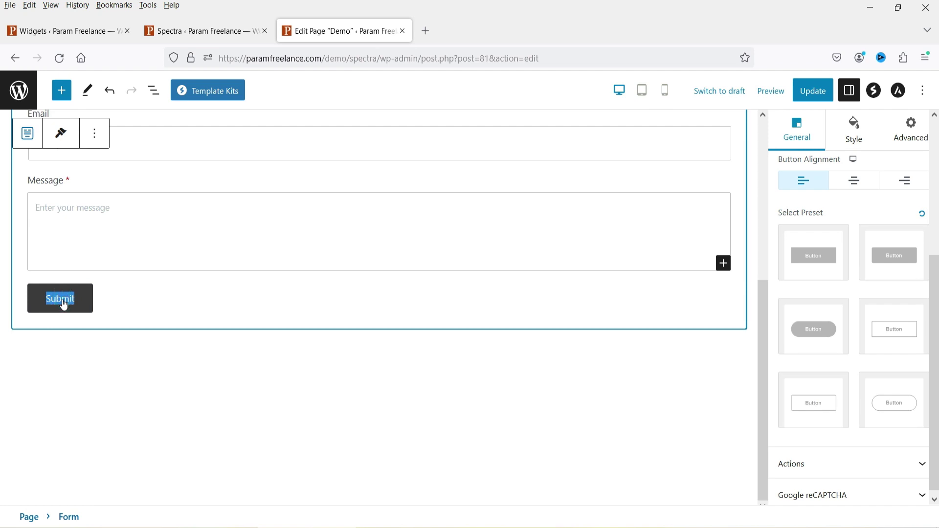
text(Send)
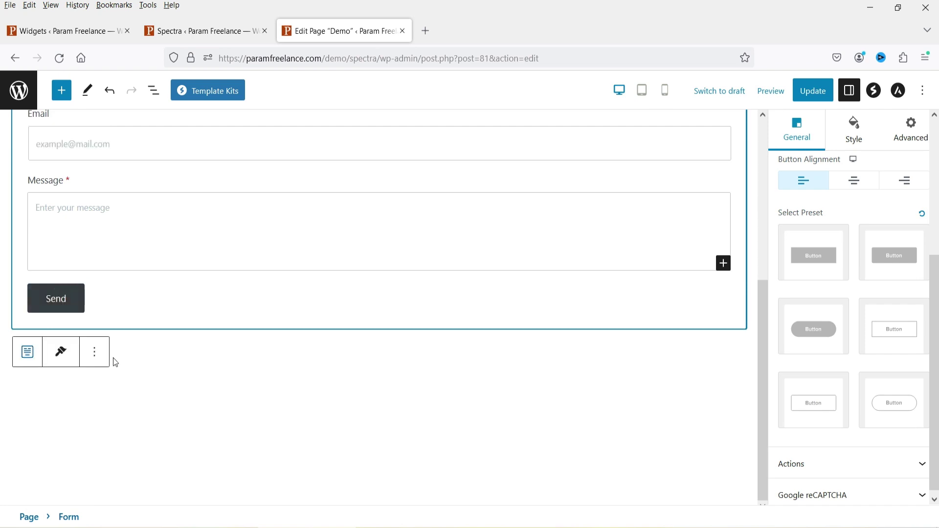
click(143, 394)
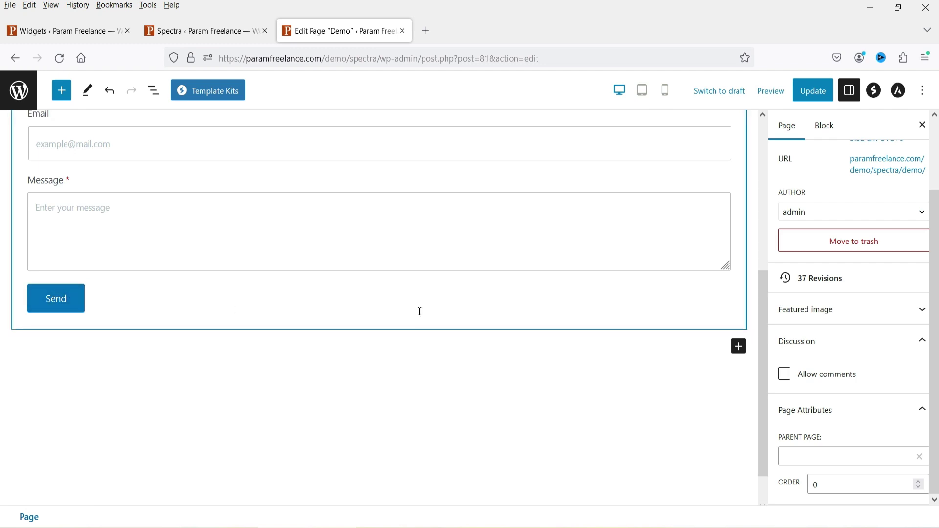
click(728, 307)
scroll(782, 304, down, 3)
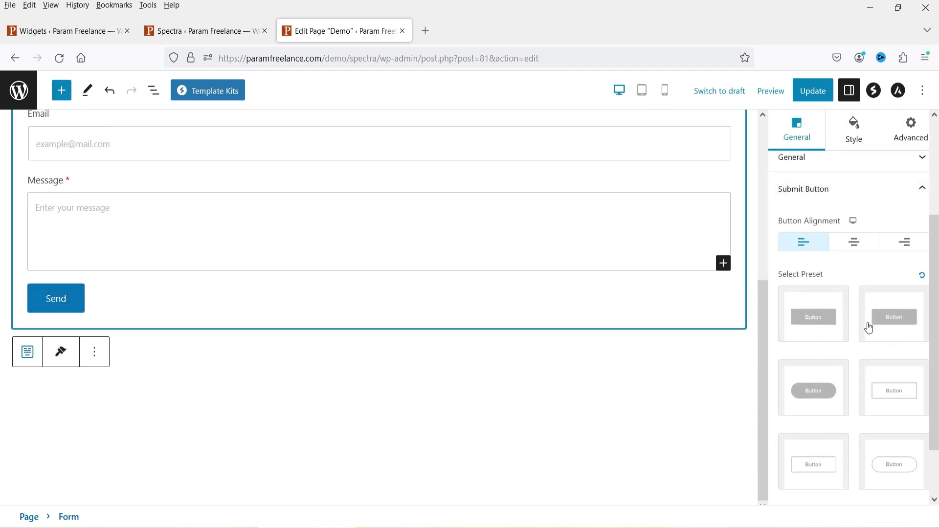
scroll(856, 330, down, 2)
click(824, 457)
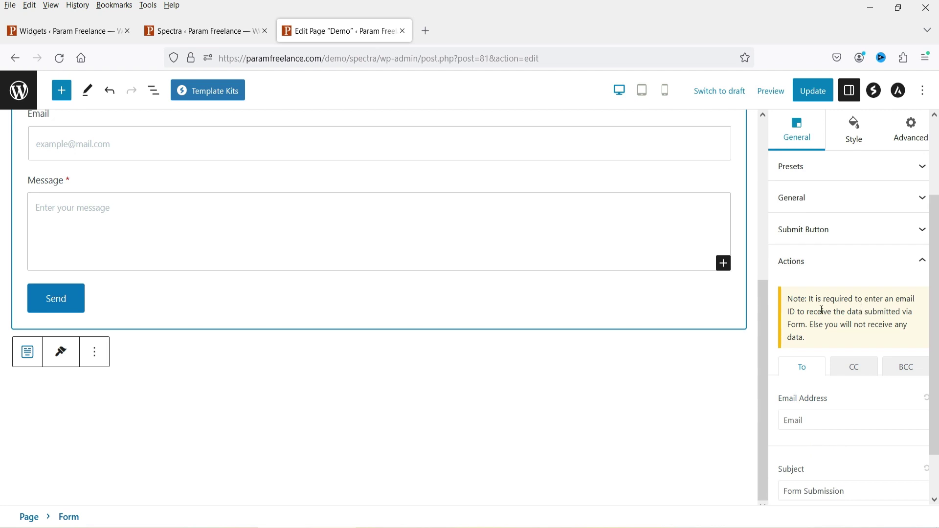
Step: Enter the support e-mail address as the form's recipient and save the page
scroll(822, 311, down, 2)
click(822, 366)
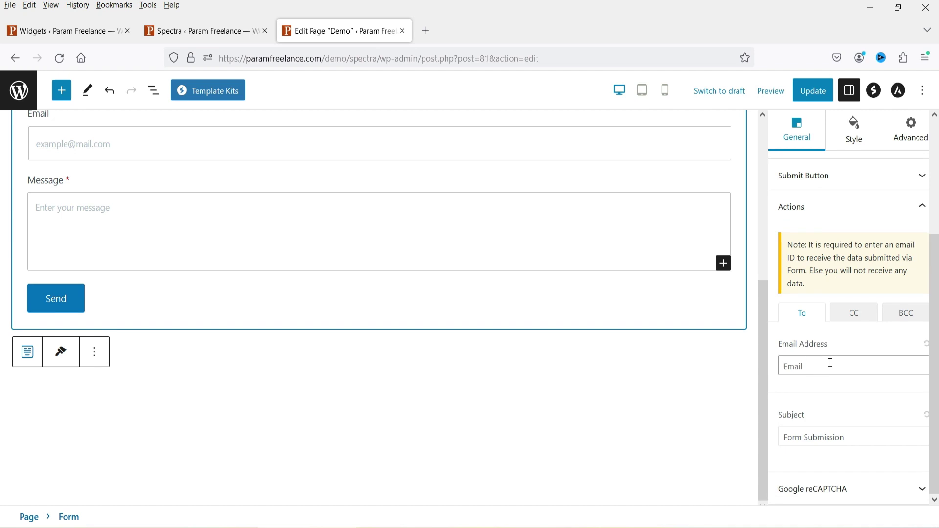
text(s)
key(ctrl+s)
Step: Add the site name to the e-mail subject and turn on Google reCAPTCHA (V2)
click(855, 437)
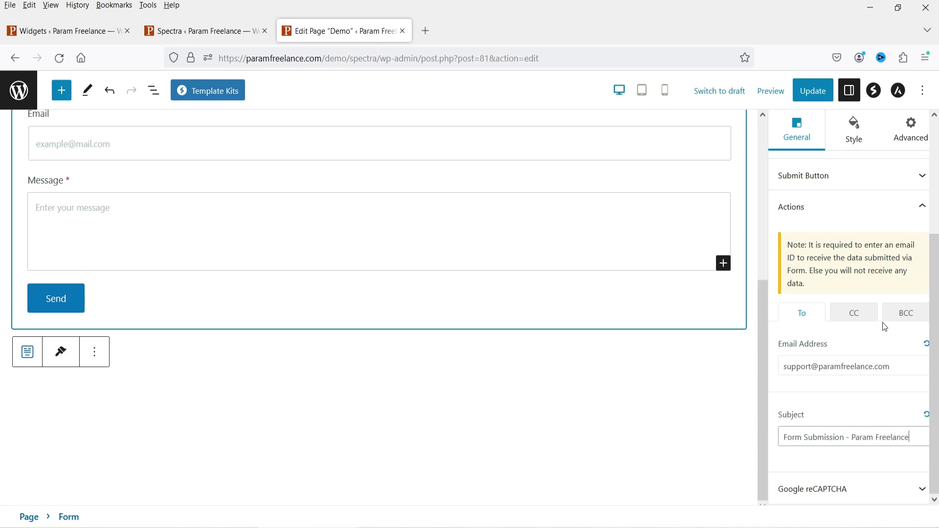
click(852, 490)
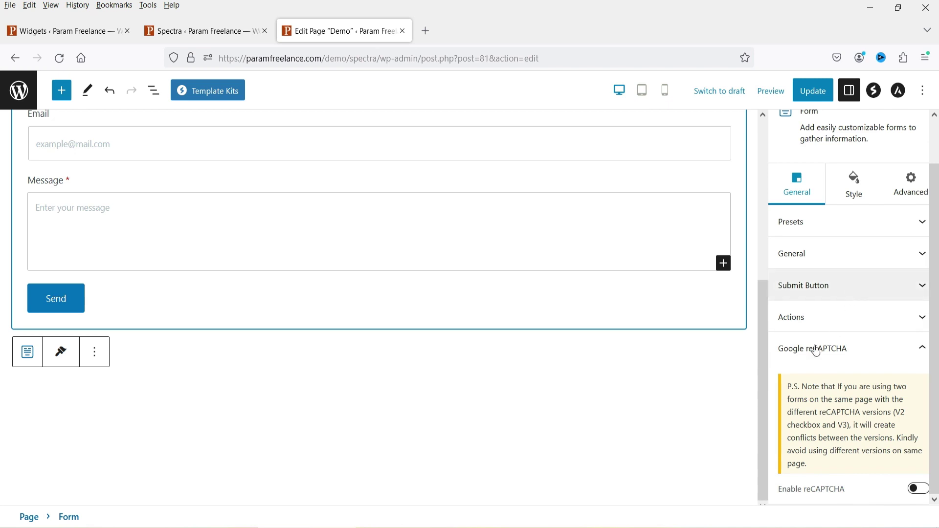
click(918, 488)
Step: Go back to the Spectra browser tab showing the Blocks / Extensions list
scroll(898, 376, down, 3)
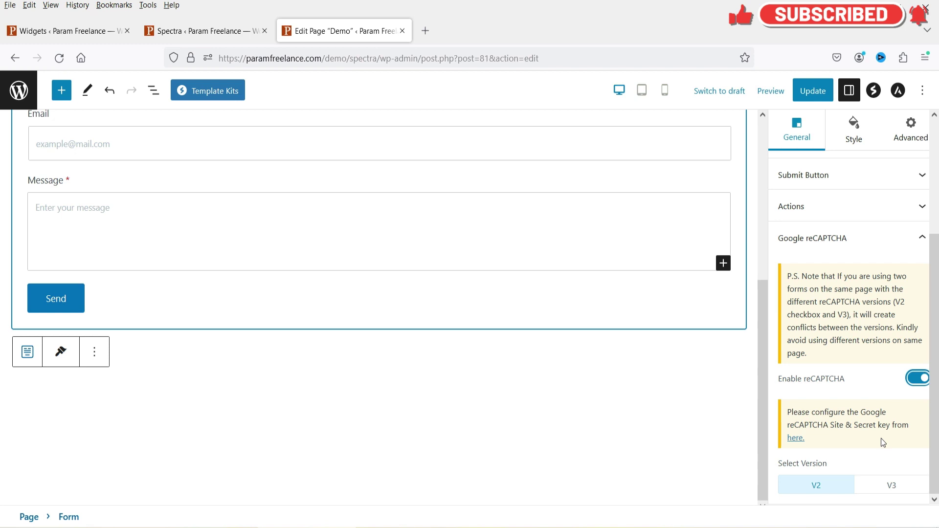
click(206, 40)
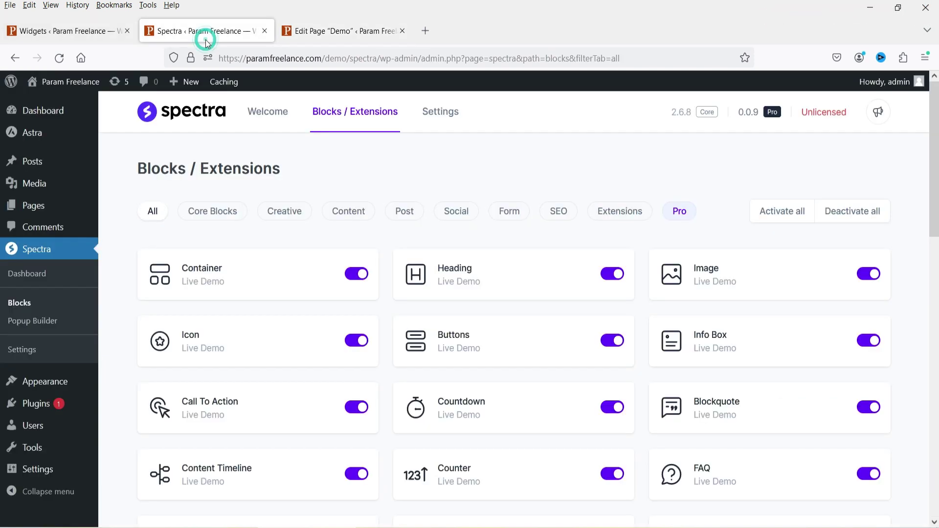
Step: Check the reCAPTCHA v2 site and secret key fields under Settings > Integrations, then return to the Demo editor
click(437, 114)
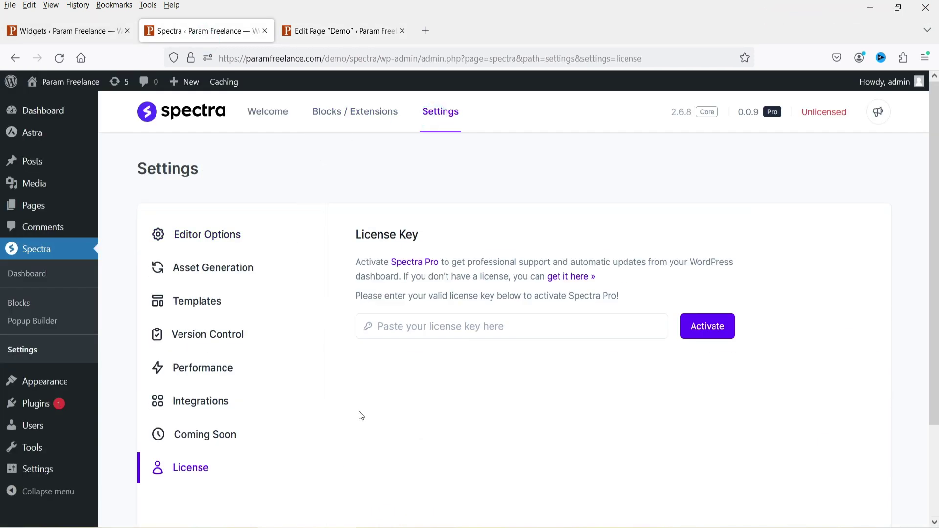
click(206, 402)
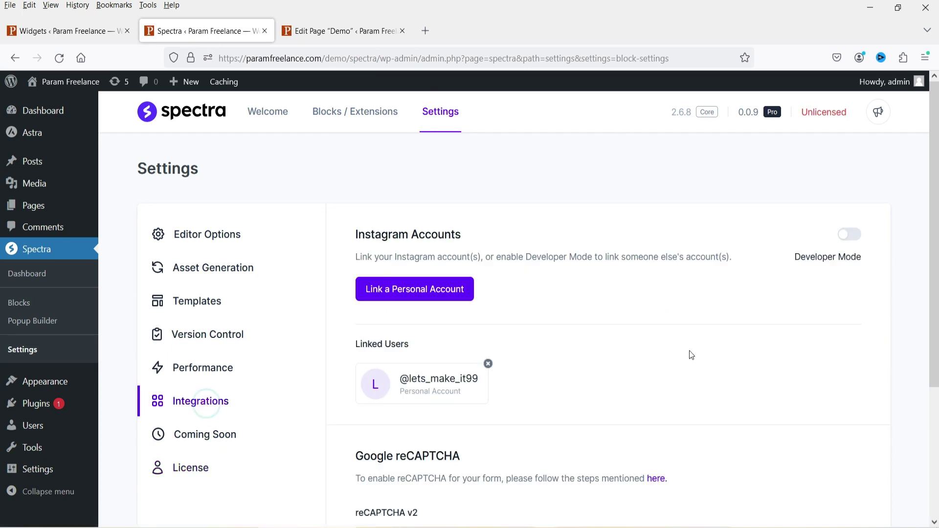
scroll(644, 323, down, 4)
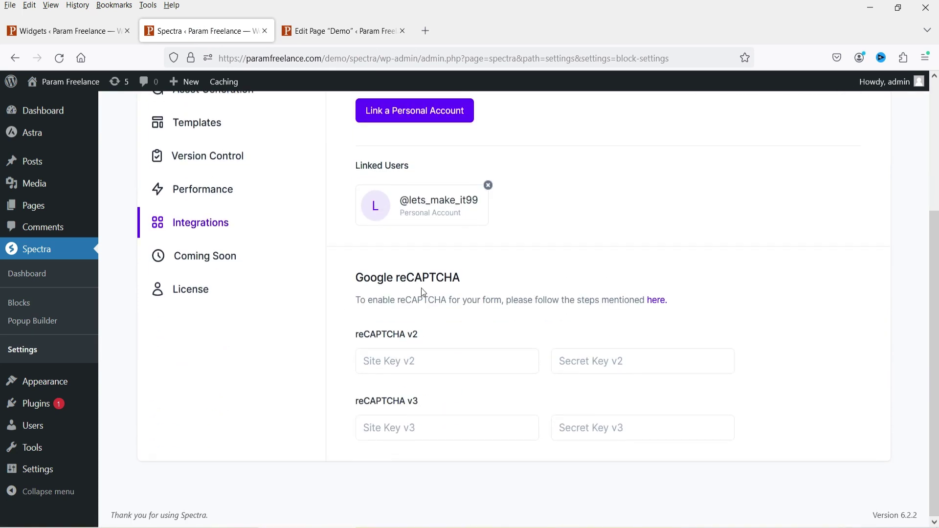
click(405, 354)
click(608, 361)
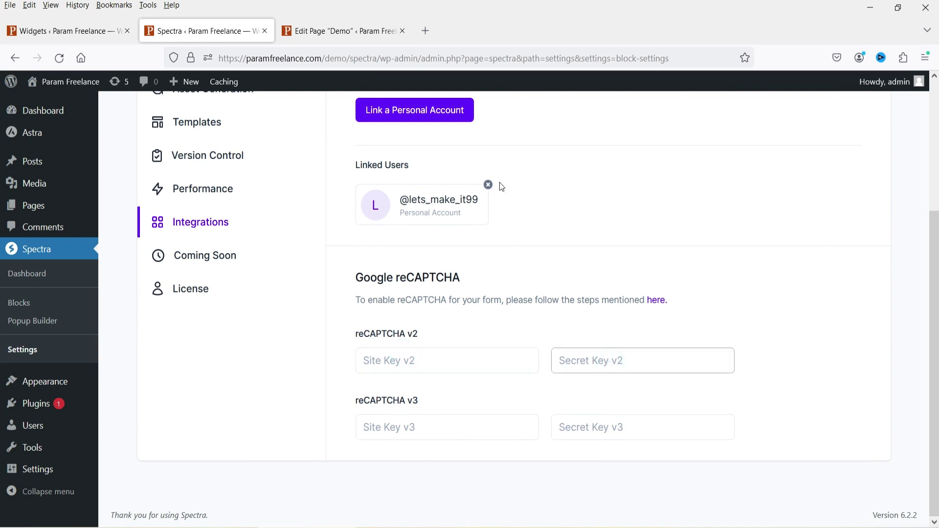
click(342, 31)
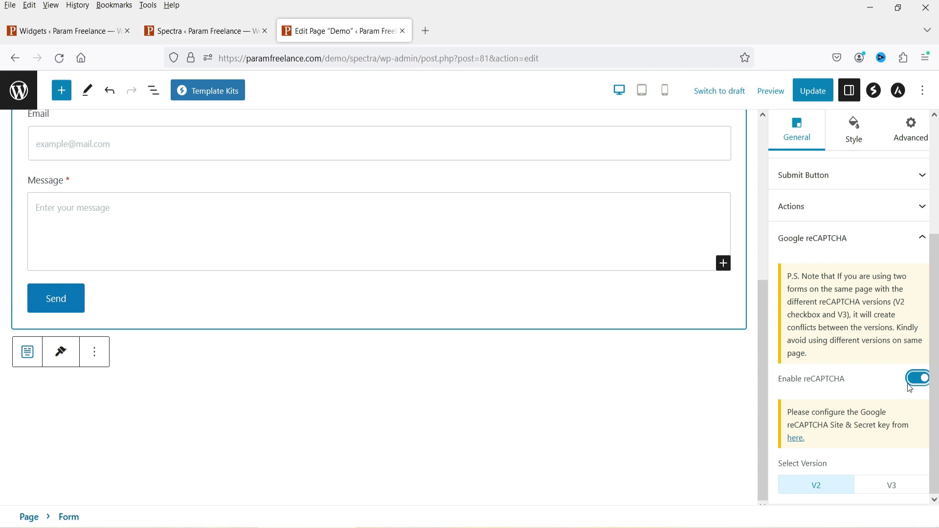
scroll(919, 380, up, 3)
Step: In the Form block's Style tab, set the Label colour to a dark maroon
scroll(914, 344, up, 1)
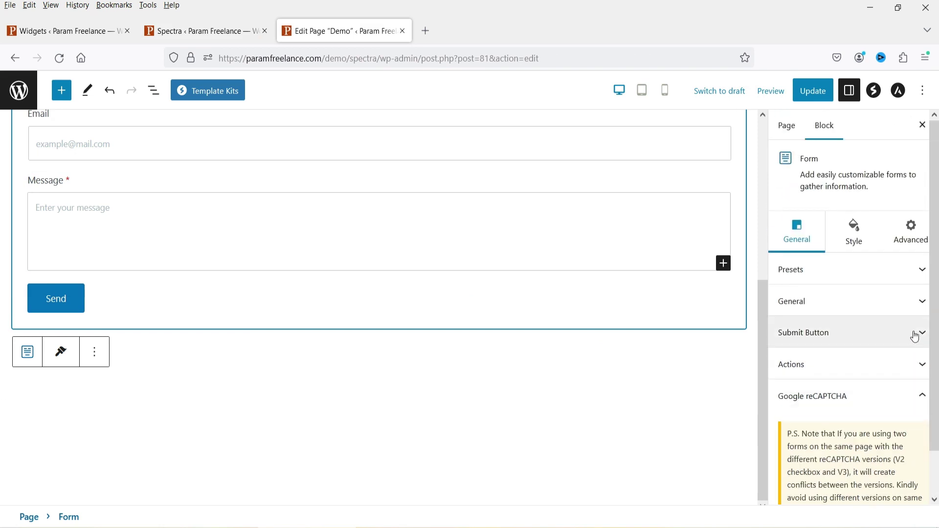
click(855, 242)
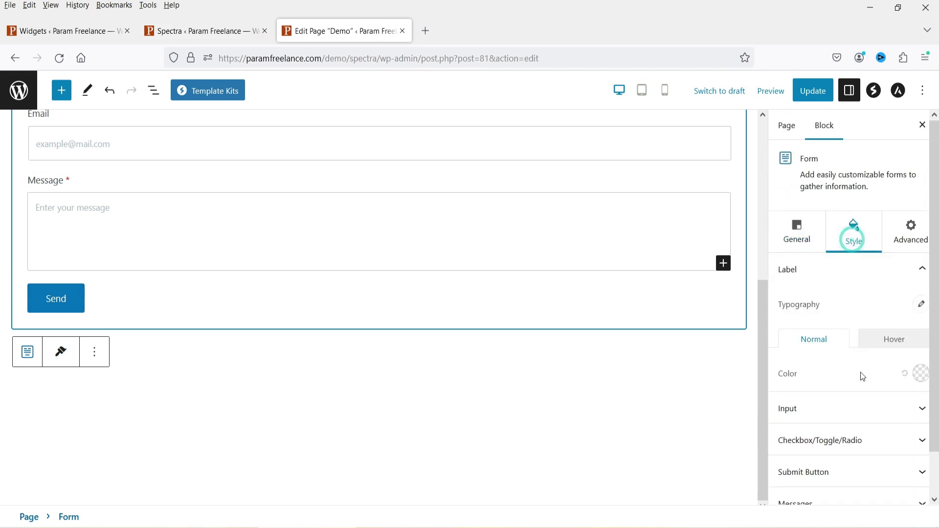
scroll(497, 357, up, 3)
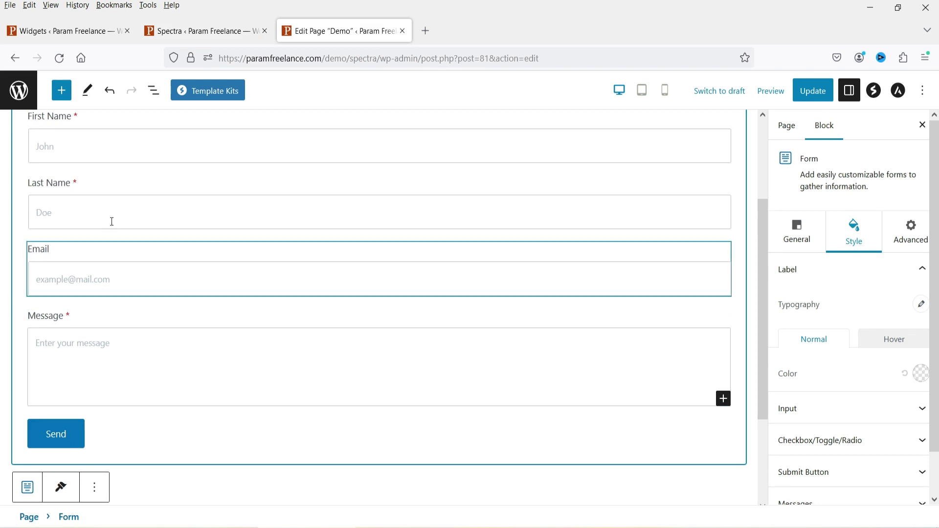
scroll(892, 321, down, 1)
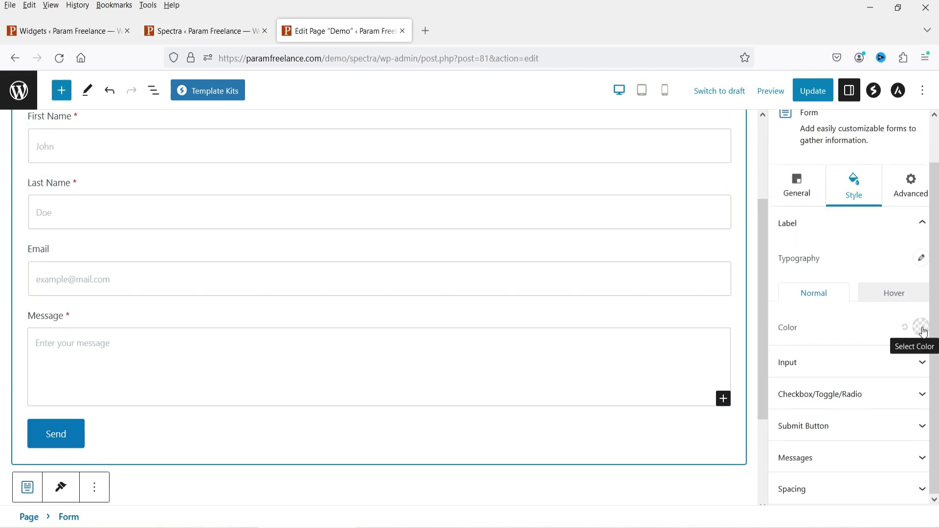
click(922, 329)
click(815, 186)
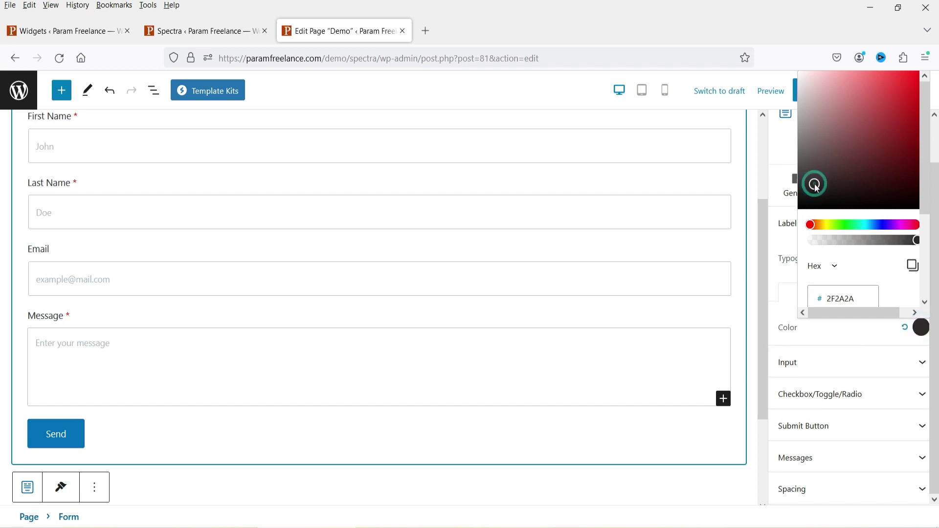
click(905, 107)
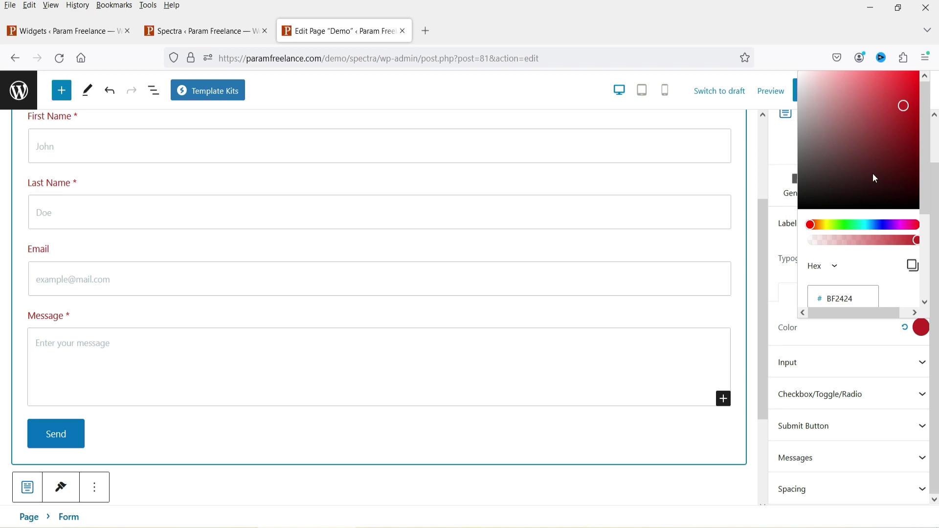
click(887, 159)
click(887, 140)
click(783, 307)
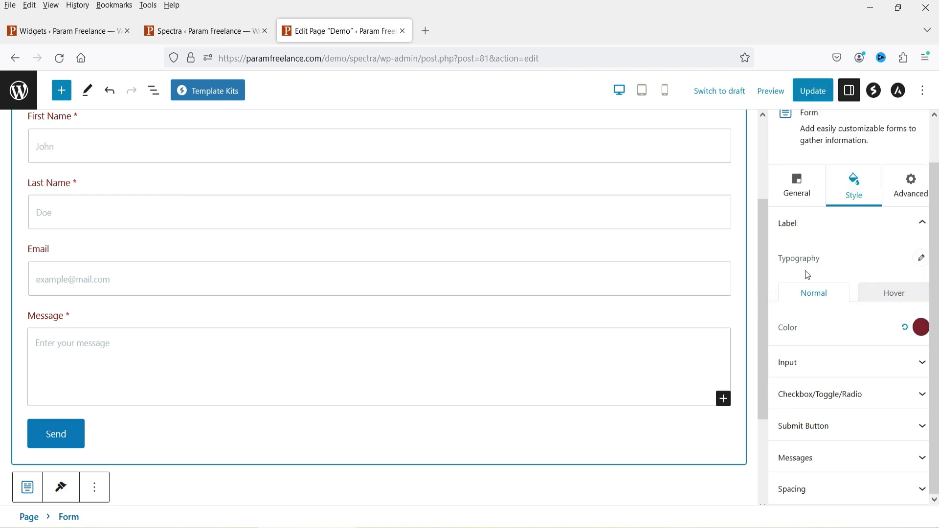
Step: Under Style > Input, give the placeholder text a blue-grey colour
click(834, 361)
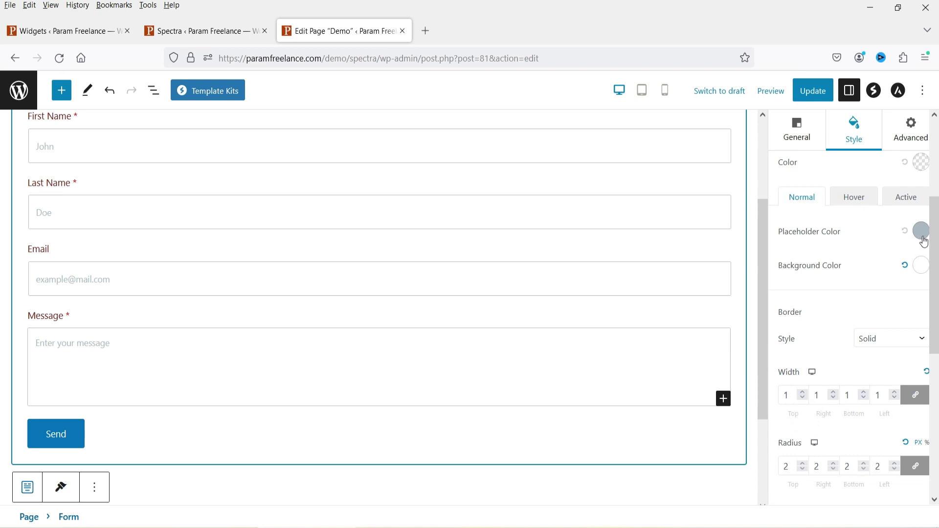
click(921, 231)
click(861, 299)
click(874, 300)
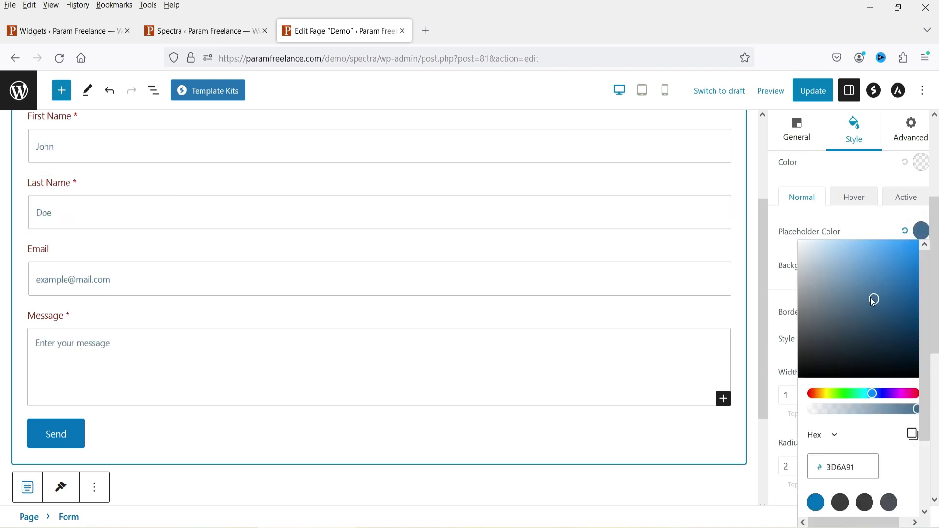
click(864, 224)
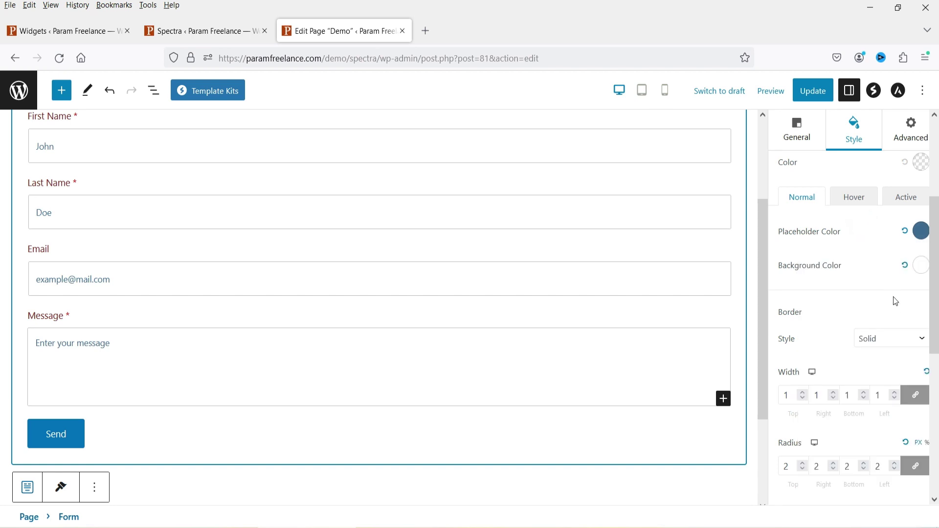
Step: Set the input fields' background colour to light grey #E5E0E0
click(925, 270)
click(803, 283)
drag(803, 283, 800, 281)
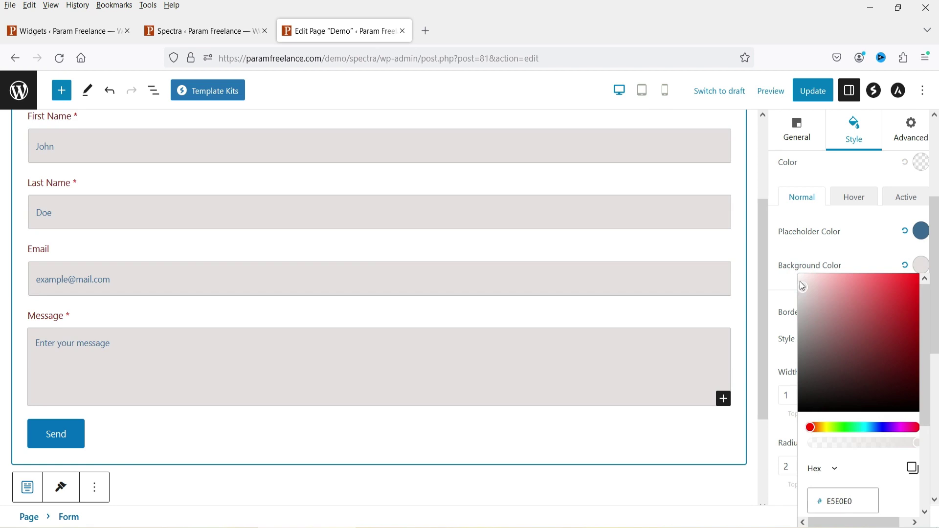
scroll(877, 304, down, 2)
scroll(877, 304, down, 1)
Step: Try border style None on the input fields, then set it back to Solid
click(903, 210)
click(890, 242)
click(886, 203)
click(876, 257)
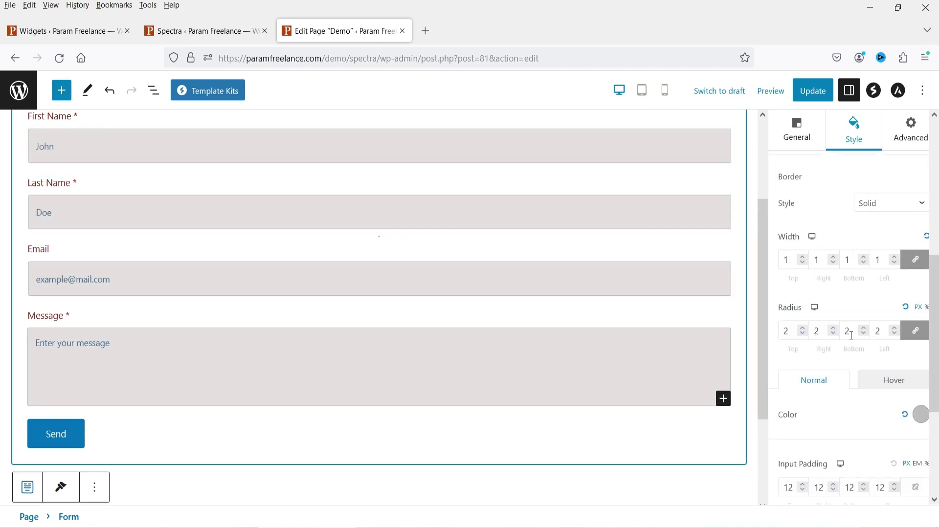
scroll(920, 334, down, 4)
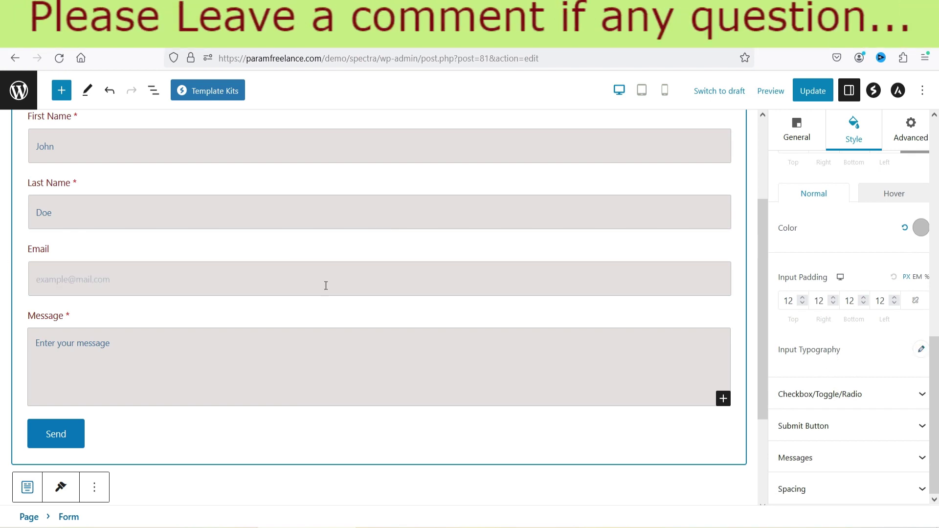
click(921, 349)
Step: Review the Input Typography options and collapse them again
scroll(850, 304, down, 4)
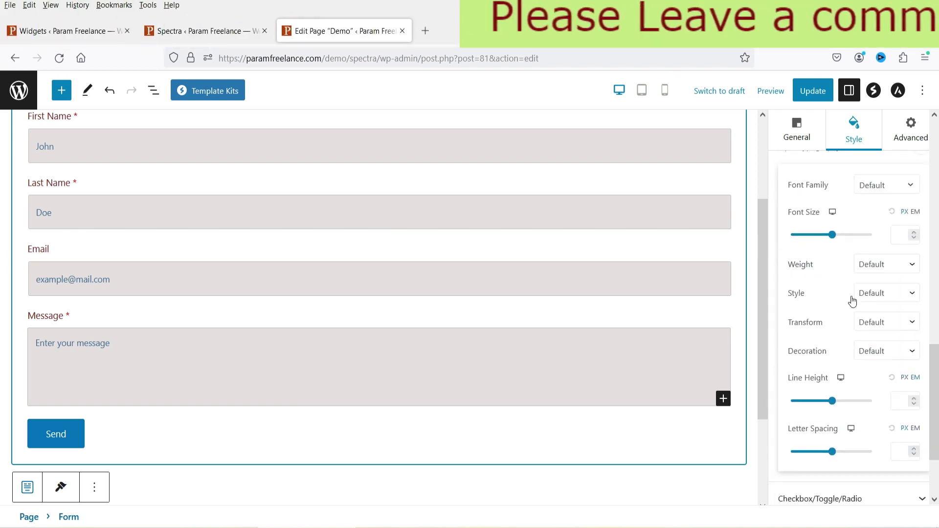
scroll(905, 306, up, 1)
scroll(931, 281, down, 1)
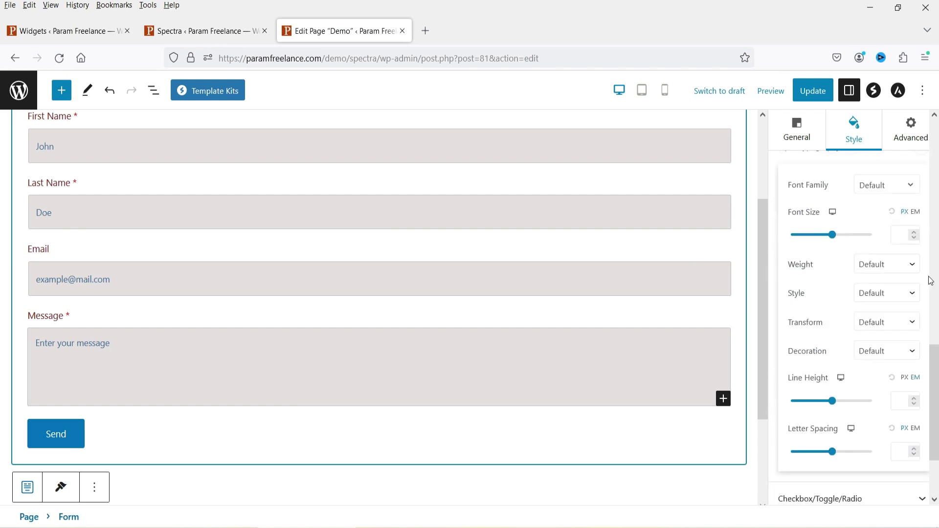
scroll(912, 229, up, 1)
click(919, 272)
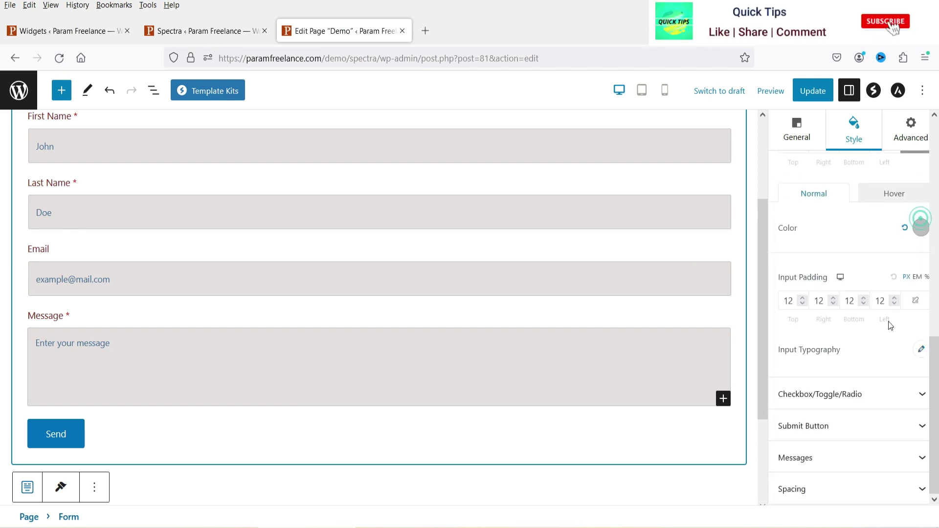
Step: Compare the Normal and Active colours in the Checkbox/Toggle/Radio styling section
click(832, 395)
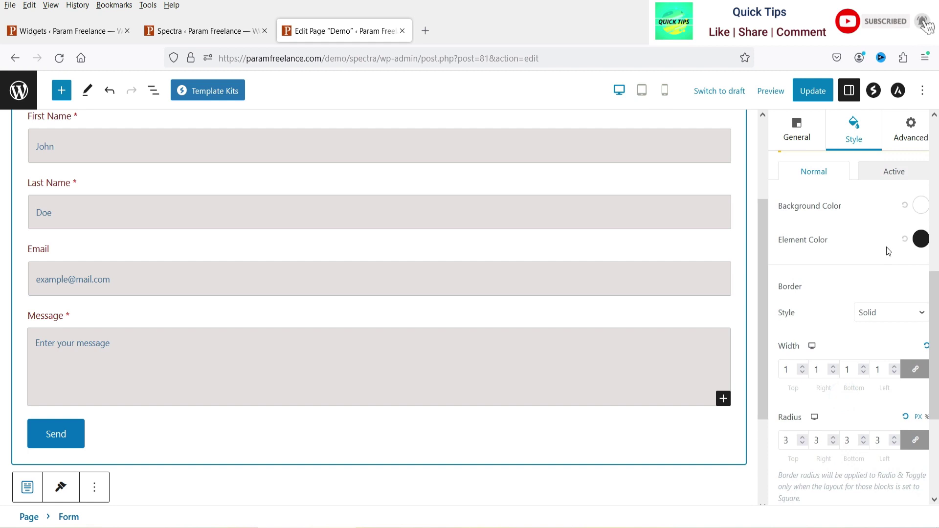
scroll(861, 289, up, 4)
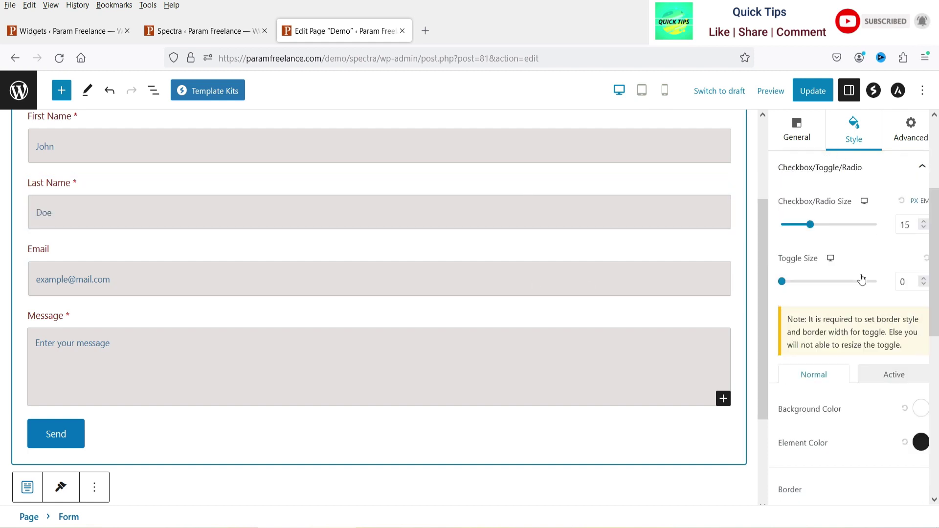
click(908, 384)
click(787, 380)
click(910, 377)
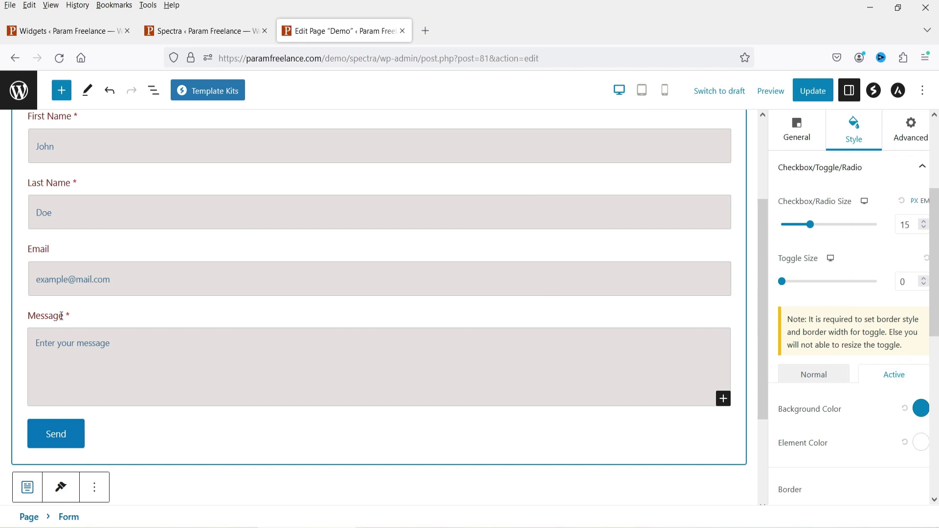
scroll(887, 260, up, 3)
scroll(868, 321, down, 5)
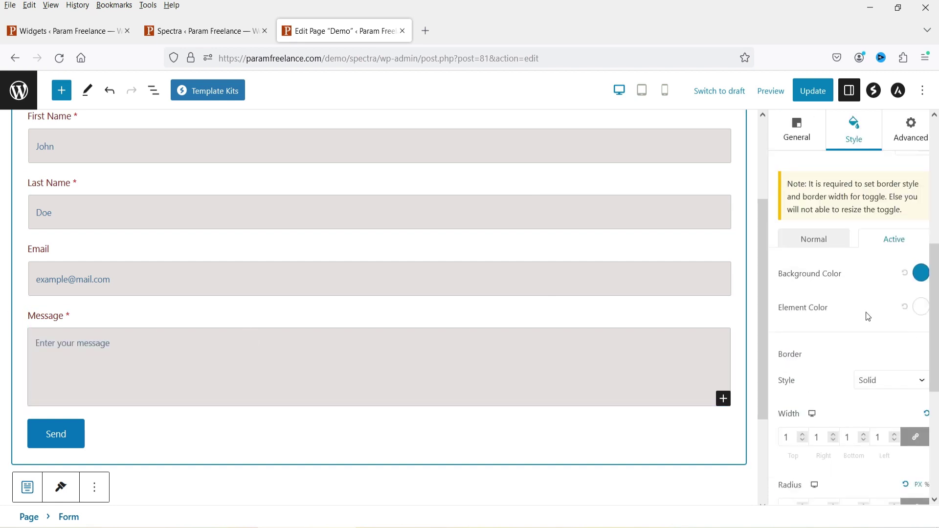
scroll(849, 313, up, 5)
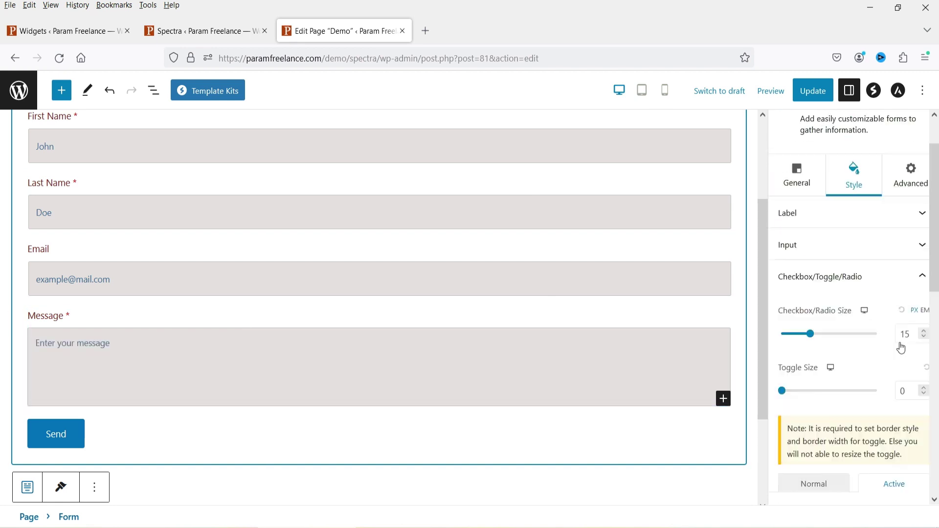
click(923, 232)
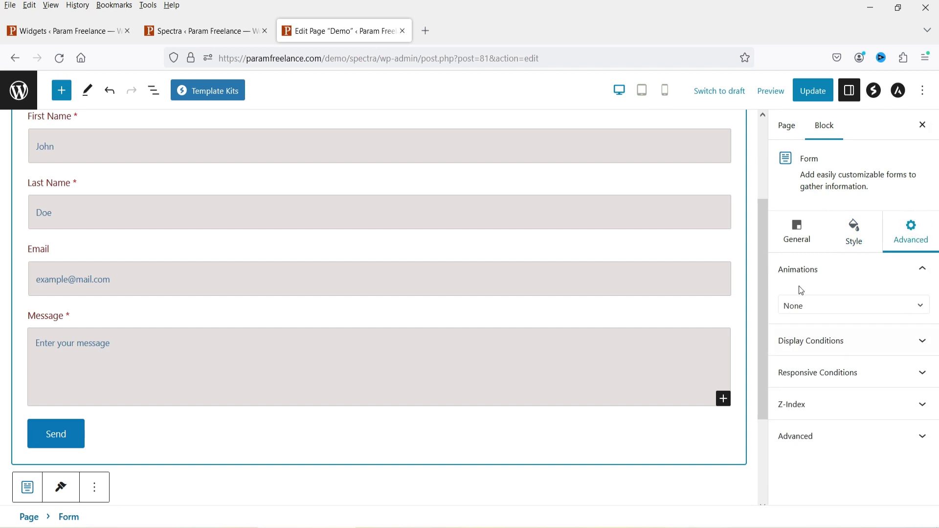
Step: Browse the entrance animation list, leaving the form's animation at None
click(821, 312)
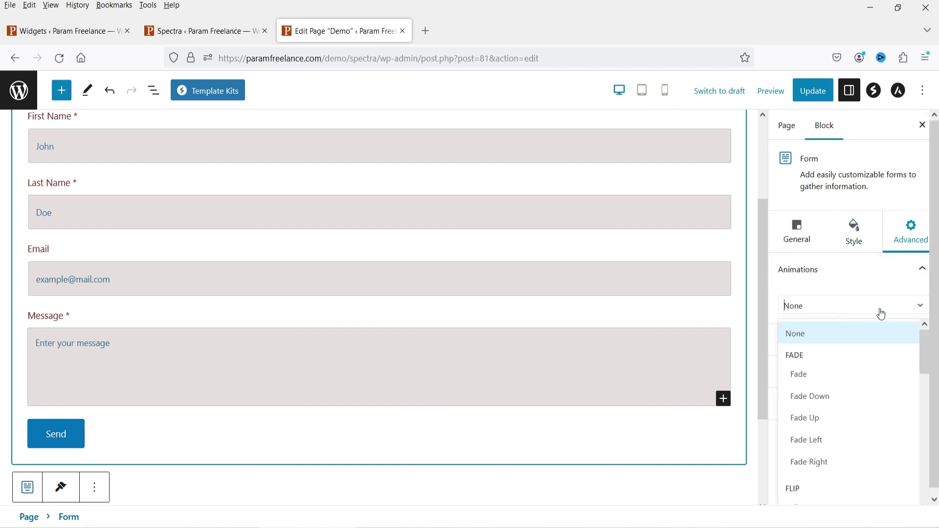
click(909, 277)
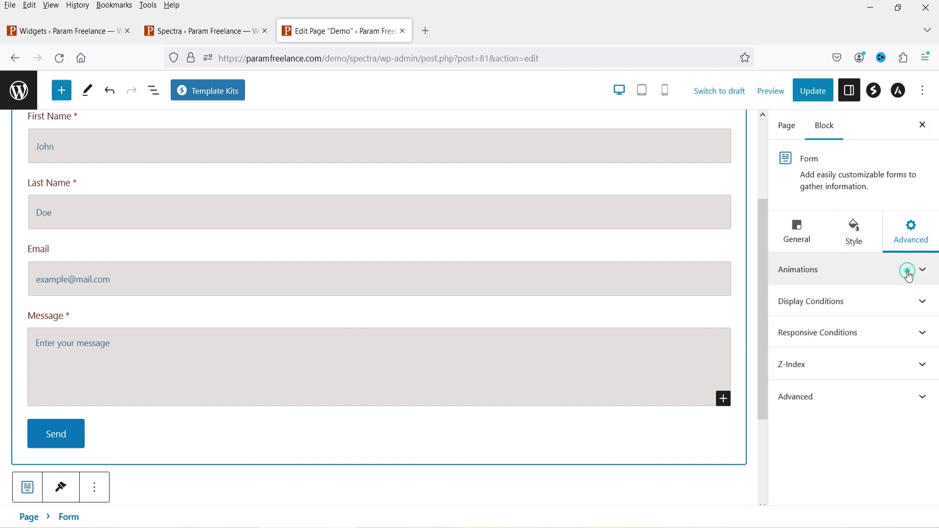
click(909, 277)
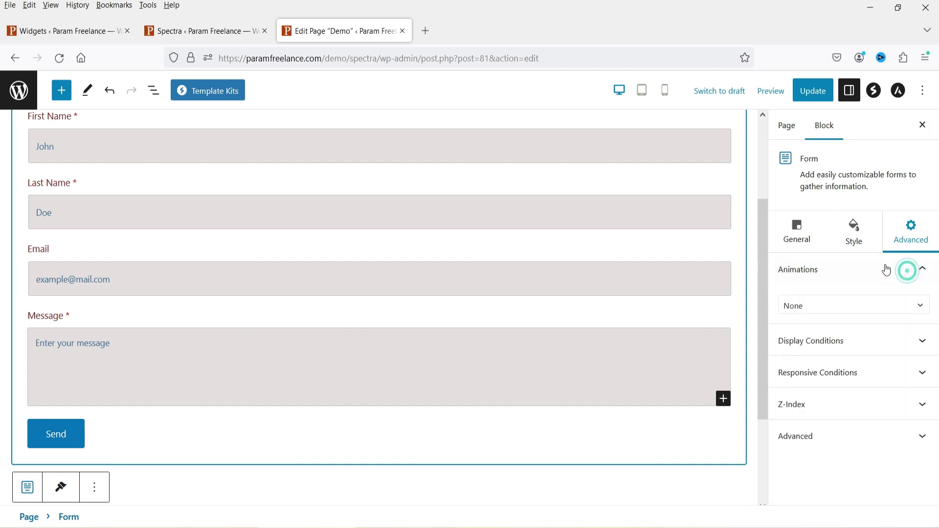
click(919, 269)
Step: Try a Browser display condition hiding the form on Mozilla Firefox, then revert it
click(857, 303)
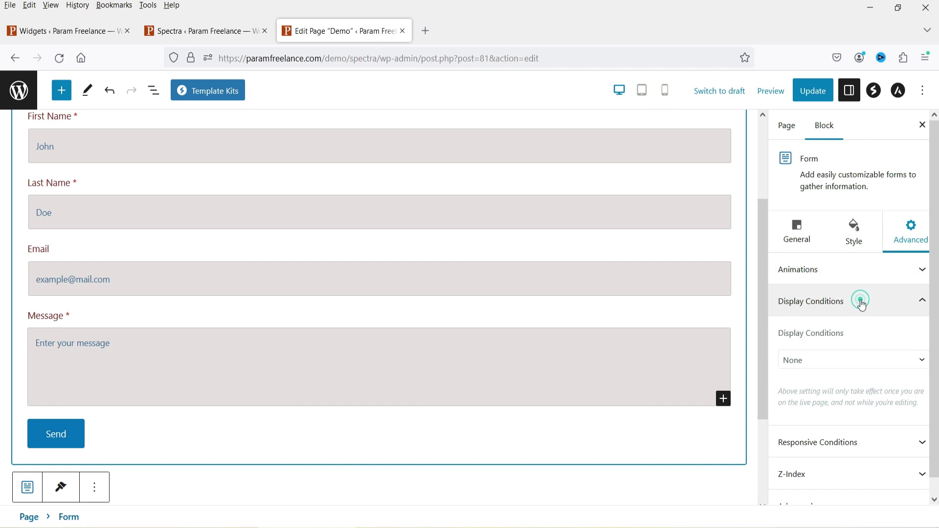
click(825, 365)
click(835, 431)
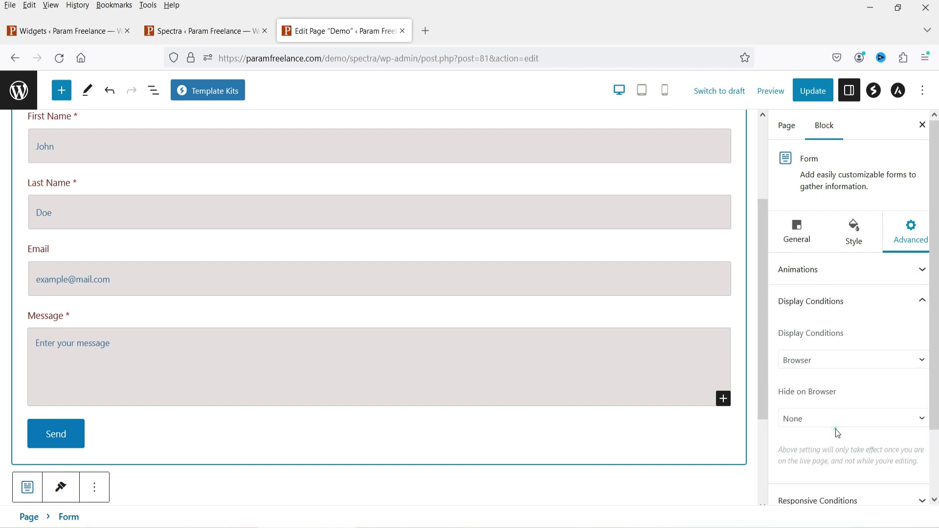
click(813, 429)
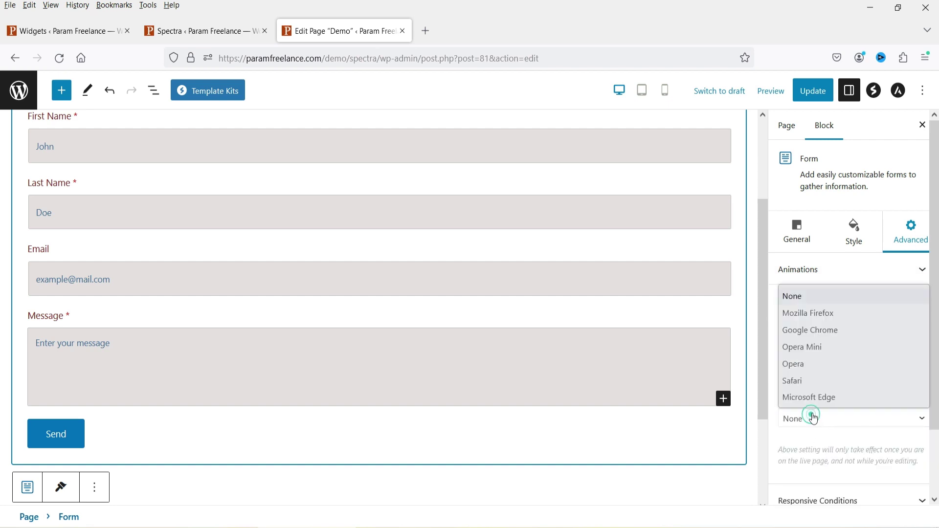
click(825, 311)
click(852, 362)
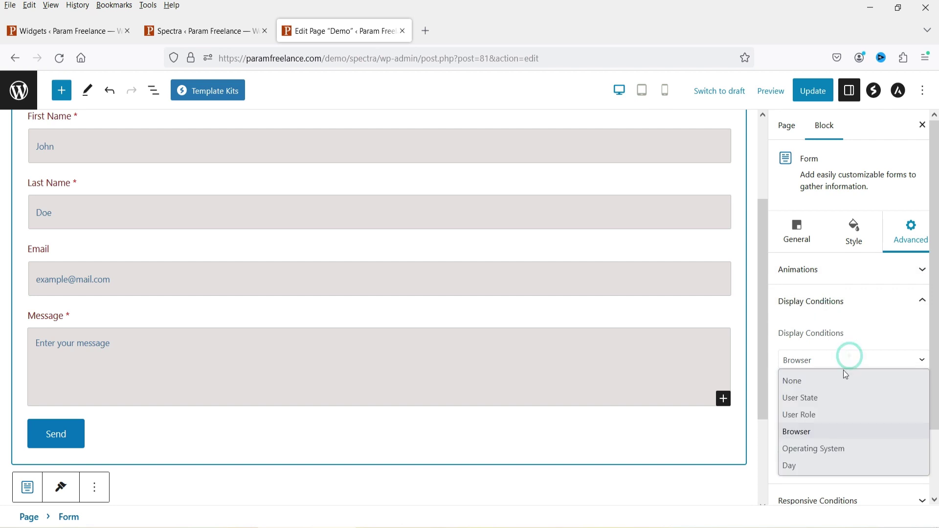
click(829, 385)
Step: Try the Hide on Mobile and Tablet toggles, leaving all responsive hiding off
scroll(856, 353, down, 1)
click(835, 425)
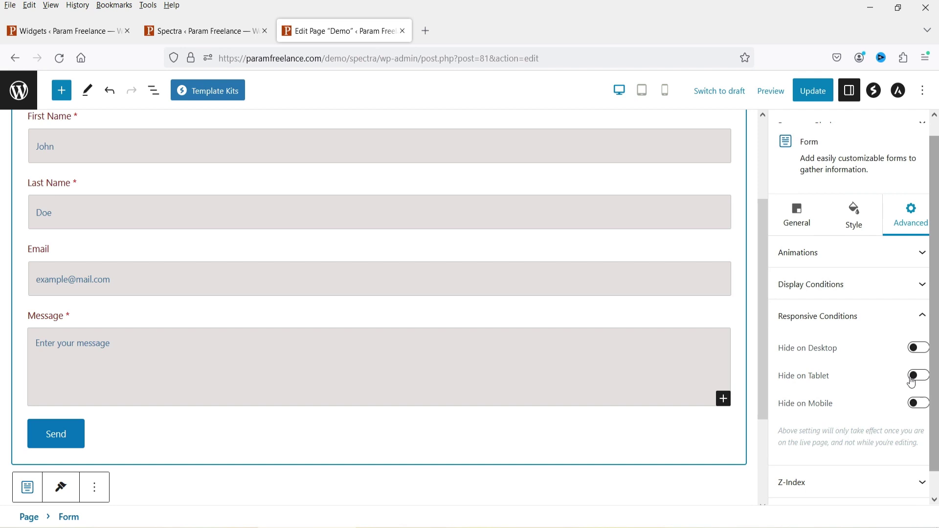
click(922, 404)
click(919, 376)
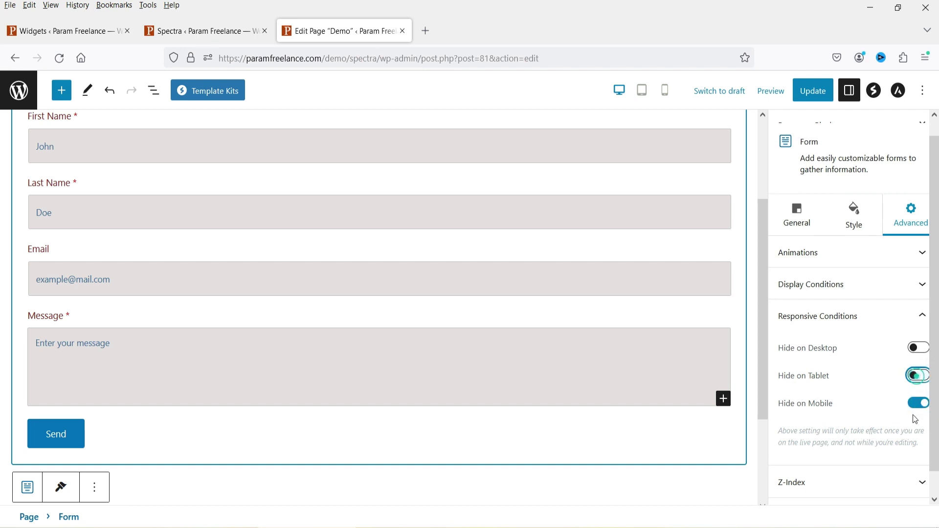
click(918, 404)
scroll(827, 293, up, 1)
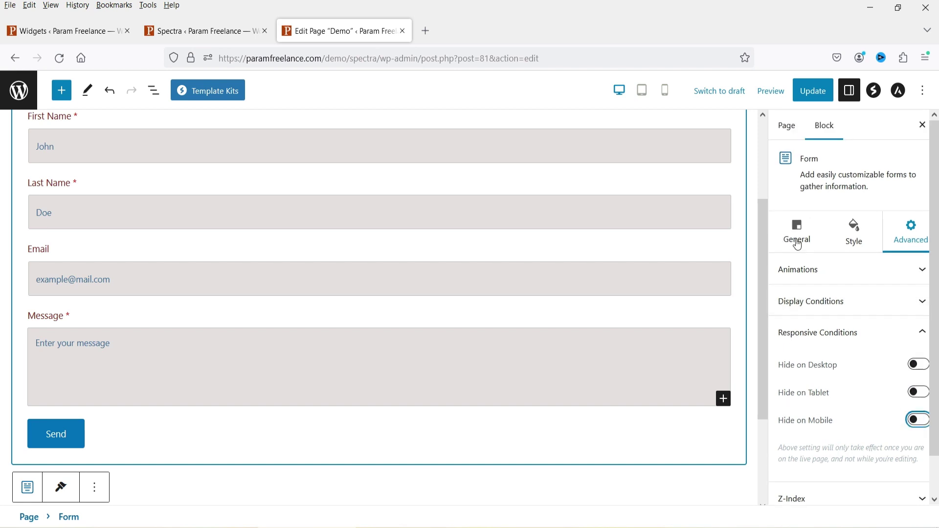
click(797, 234)
Step: Add a Phone field to the contact form
scroll(227, 324, up, 3)
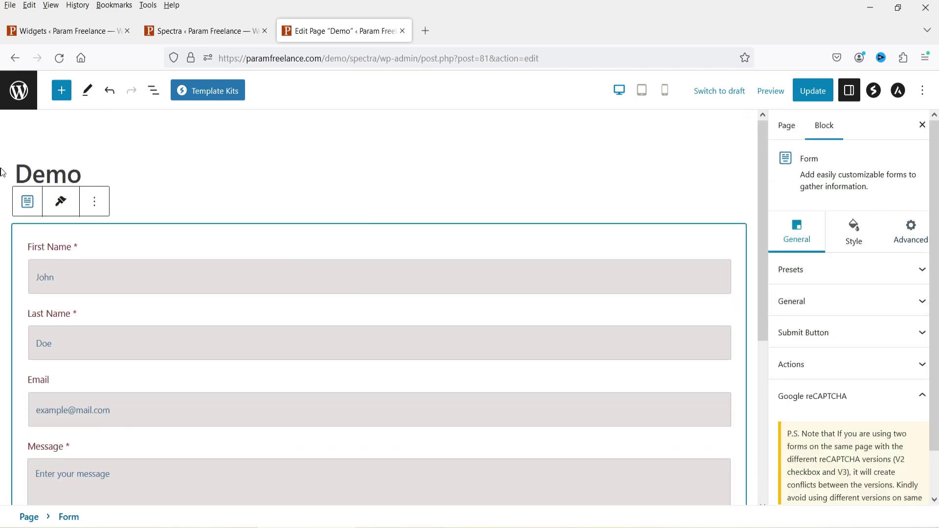
scroll(442, 271, down, 4)
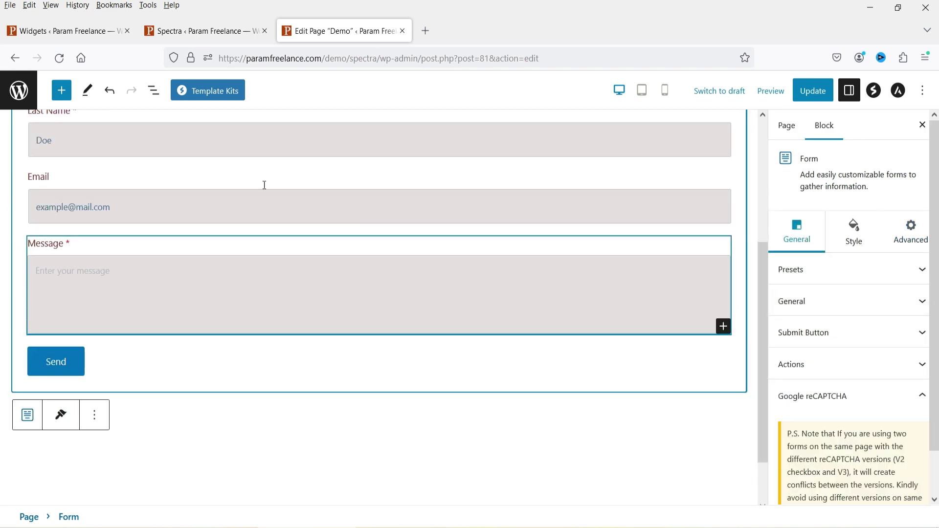
click(724, 328)
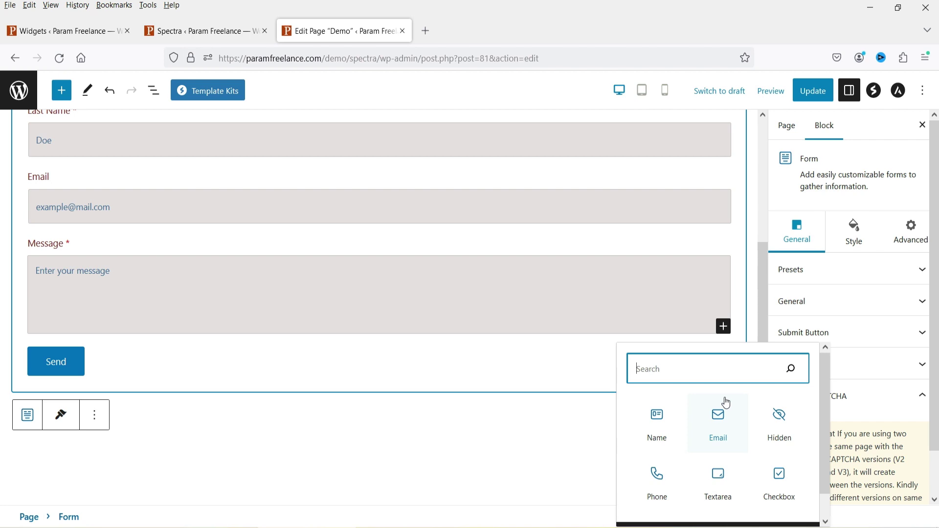
click(656, 479)
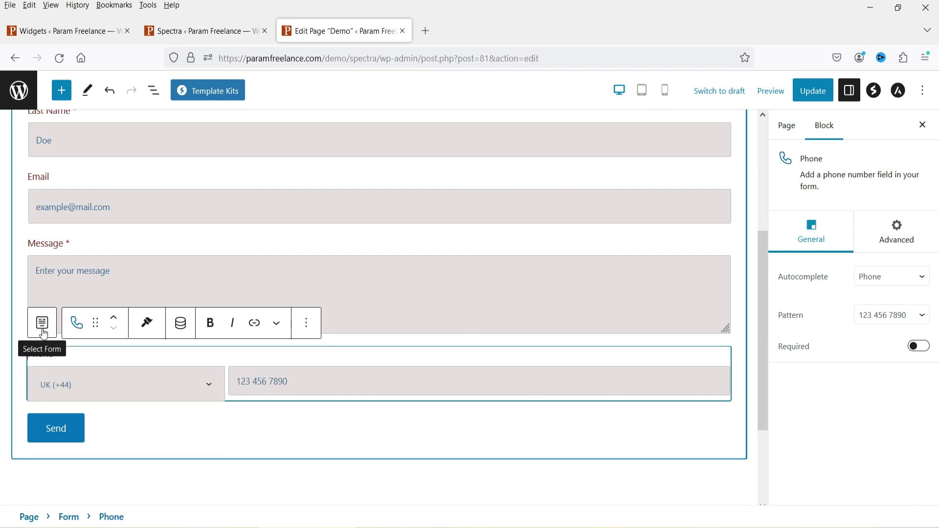
Step: Move the Phone field up twice so it sits between Last Name and Email
click(118, 370)
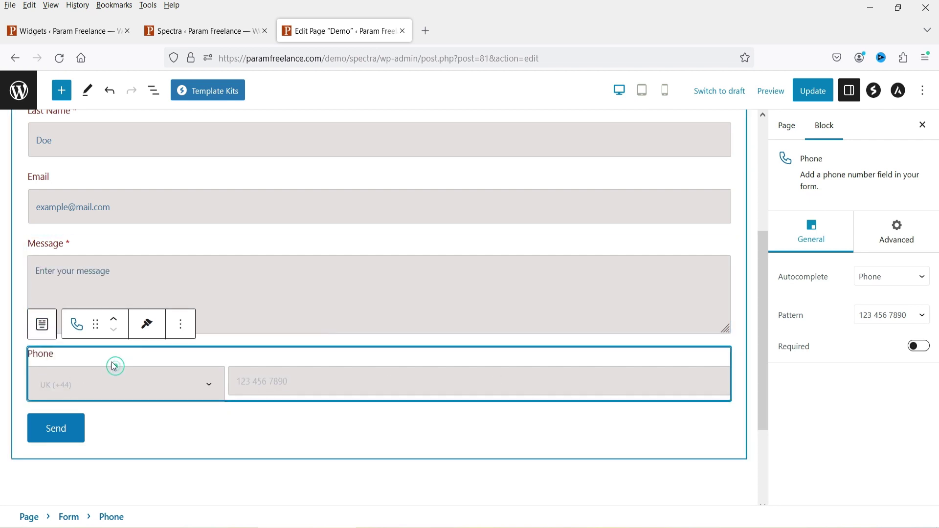
click(112, 322)
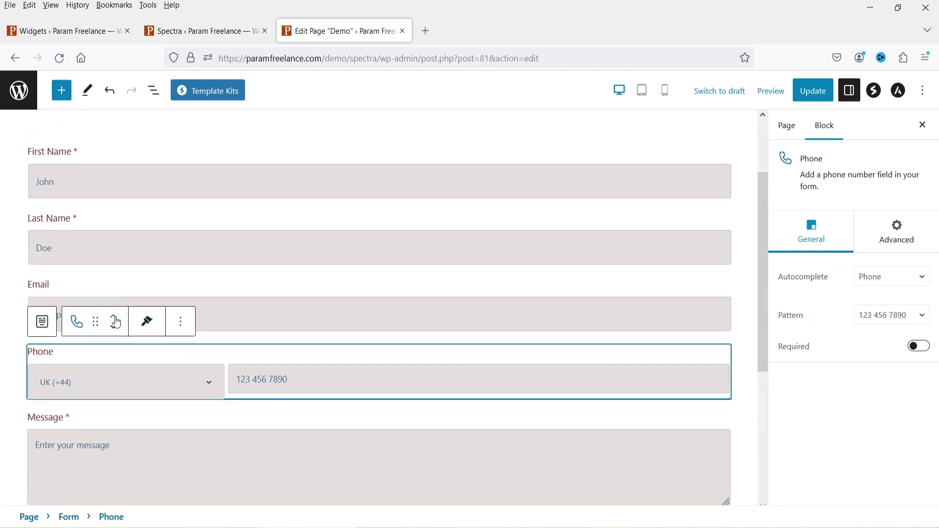
click(117, 323)
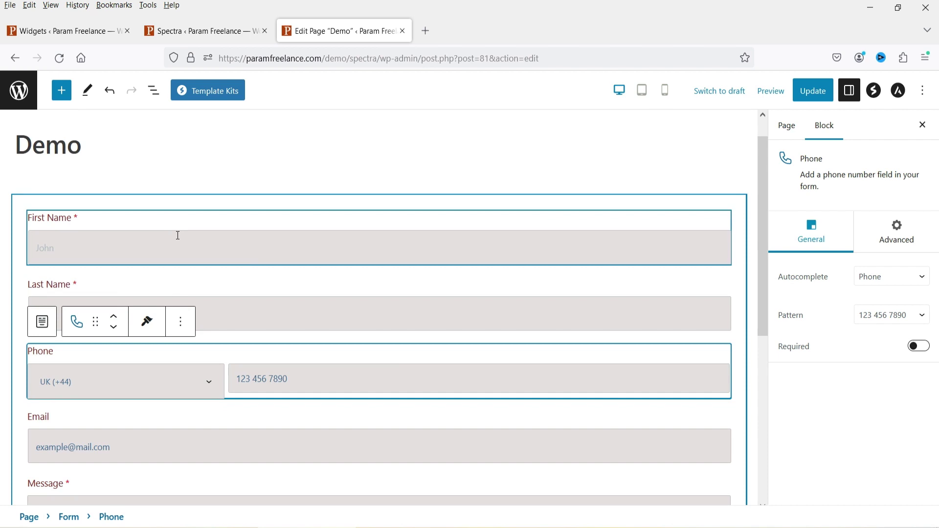
scroll(435, 328, down, 5)
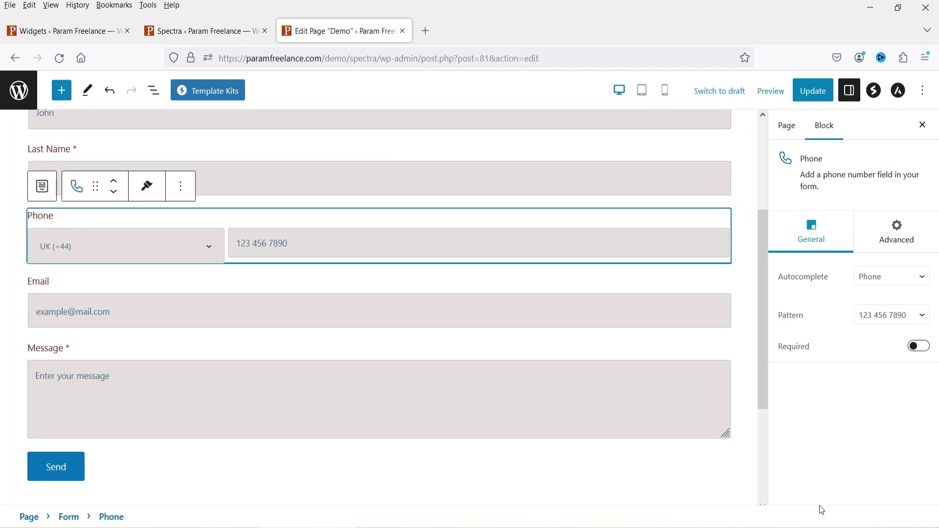
click(709, 430)
click(701, 469)
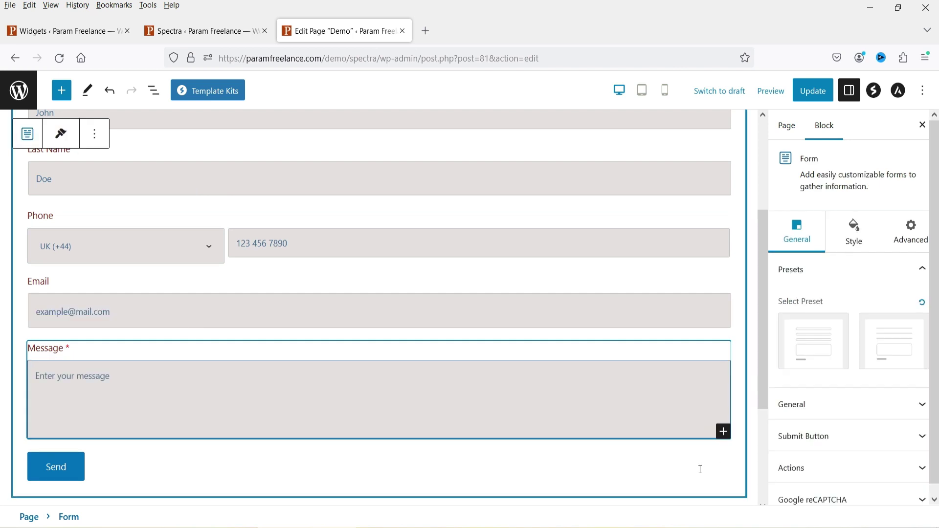
Step: Add a Checkbox field and name its first option 'Web Design'
click(724, 432)
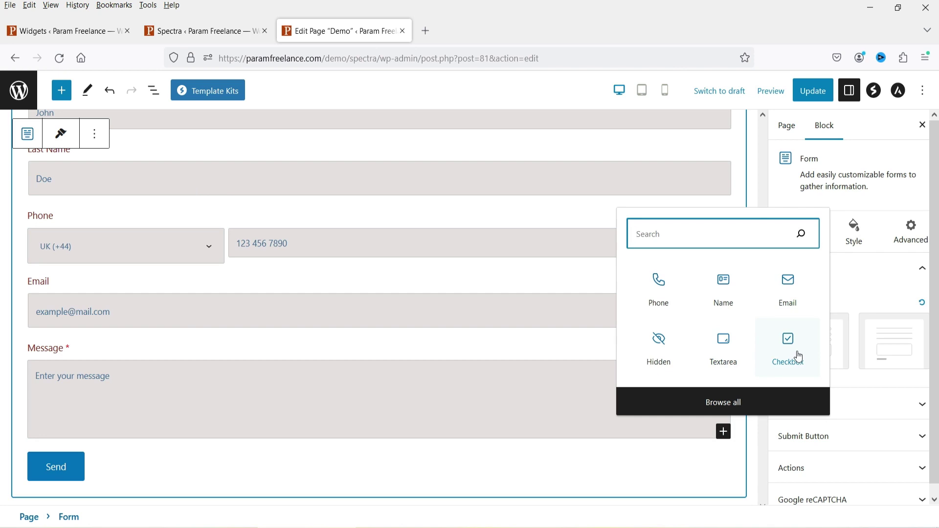
click(799, 357)
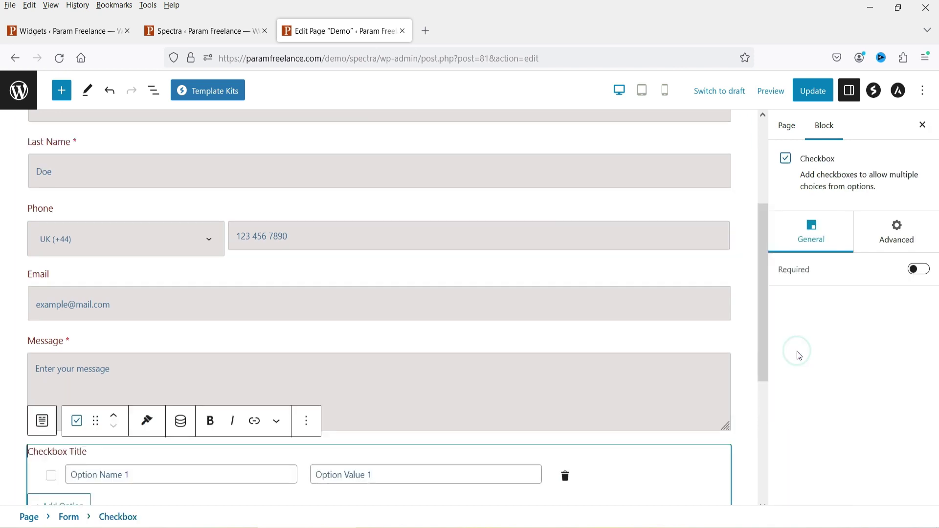
scroll(463, 283, down, 5)
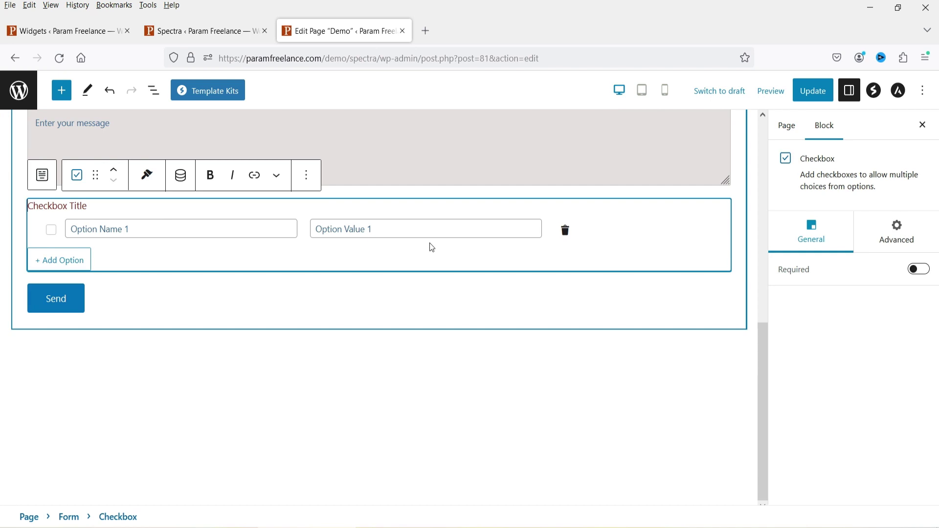
drag(431, 237, 161, 229)
click(163, 228)
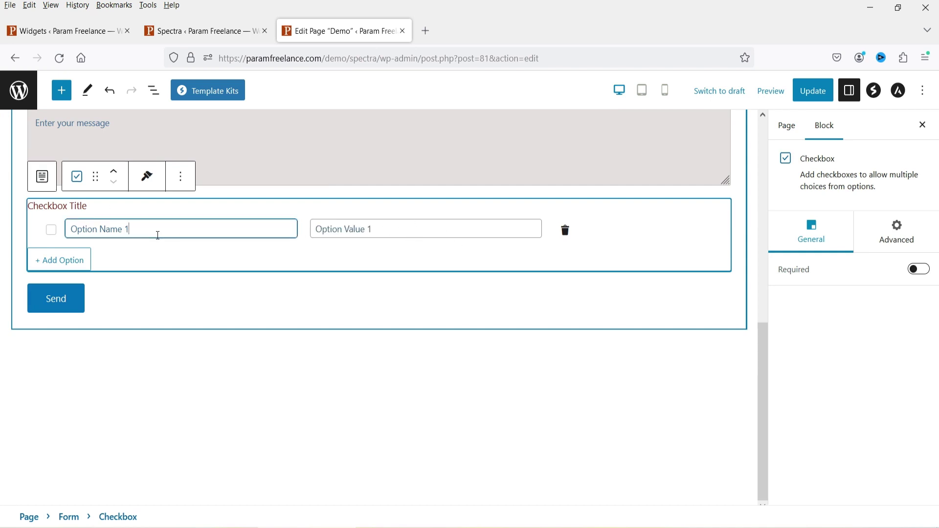
drag(126, 232, 60, 234)
text(Web)
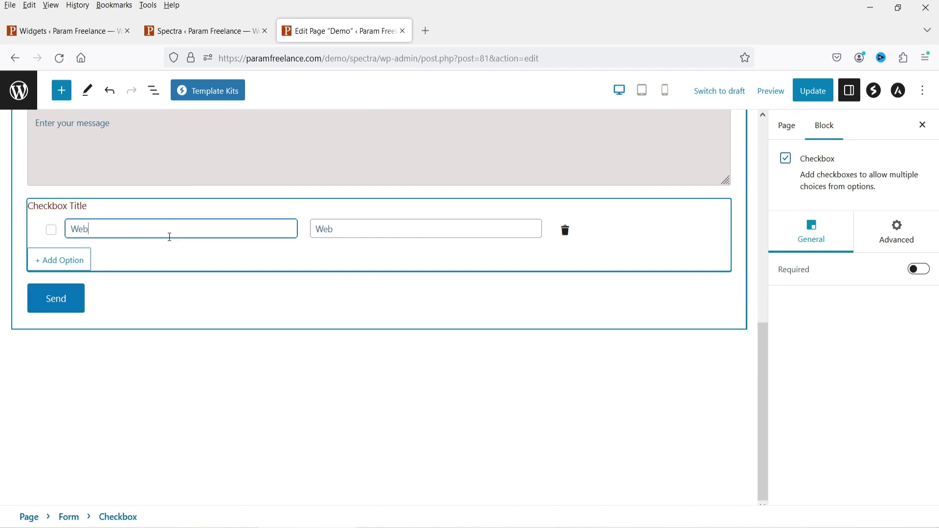
text( Design)
Step: Add checkbox options 'SEO', 'E-Commerce' and 'WooCommerce'
click(59, 259)
mouse_move(69, 252)
mouse_down()
mouse_move(153, 251)
mouse_move(22, 279)
mouse_up()
text(SEO)
click(58, 283)
text(E-COmmer)
key(BackSpace)
key(BackSpace)
key(BackSpace)
key(BackSpace)
key(BackSpace)
text(ommerce)
click(59, 307)
drag(117, 298, 20, 295)
text(WooCommerce)
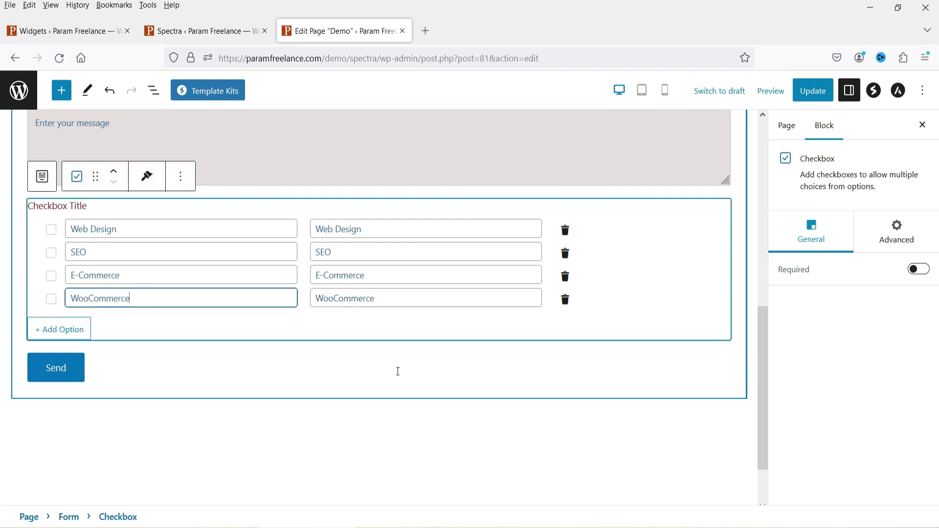
click(227, 391)
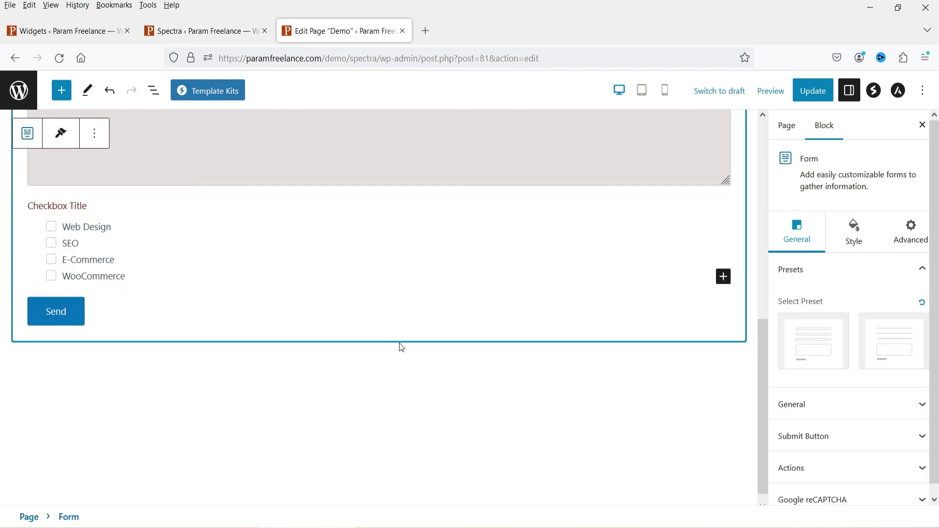
Step: Add a Radio field with options Website creation, Search Engine and Business website
click(724, 276)
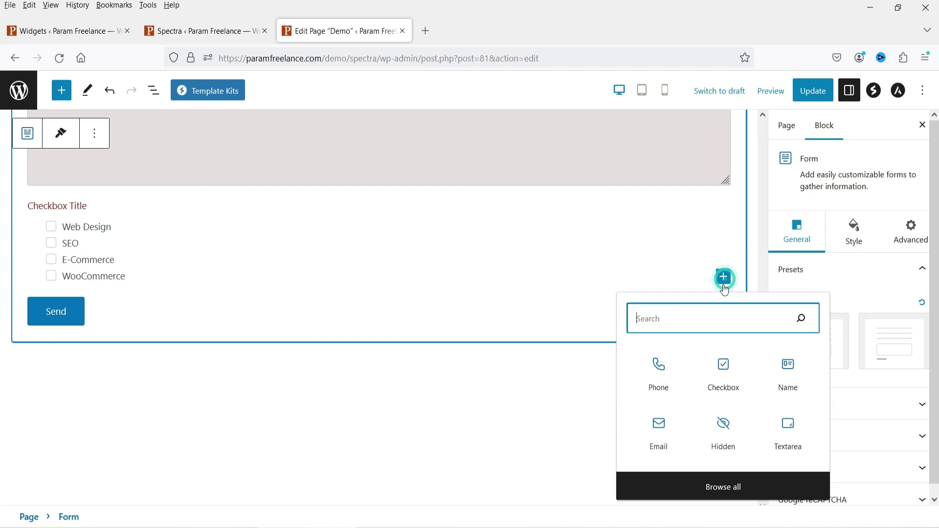
text(rad)
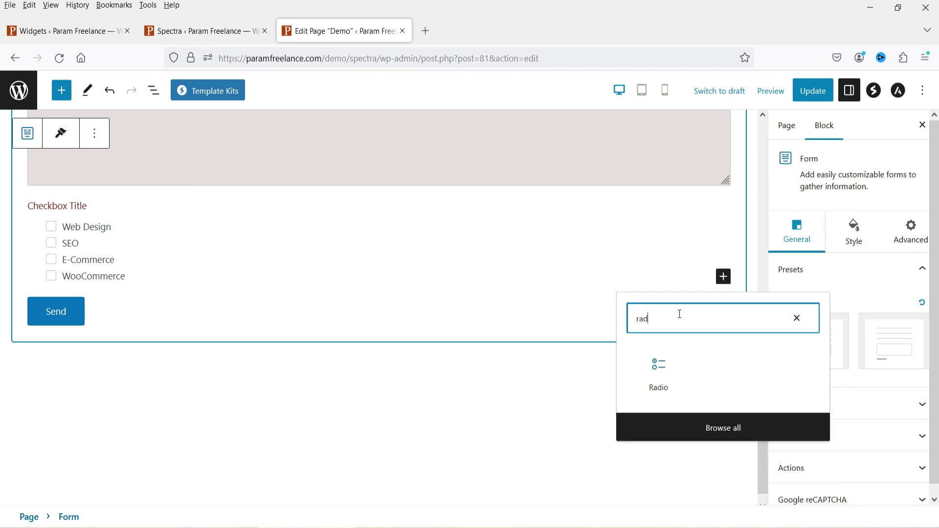
click(668, 379)
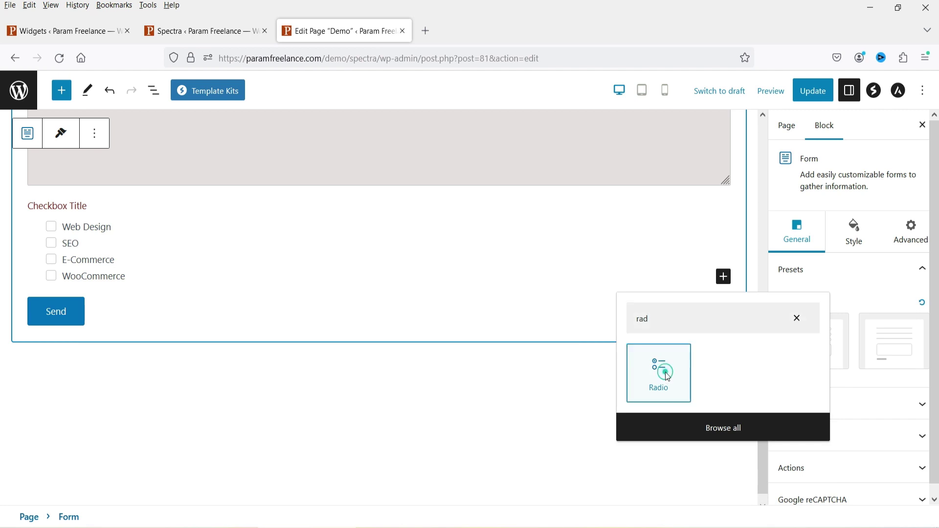
click(149, 334)
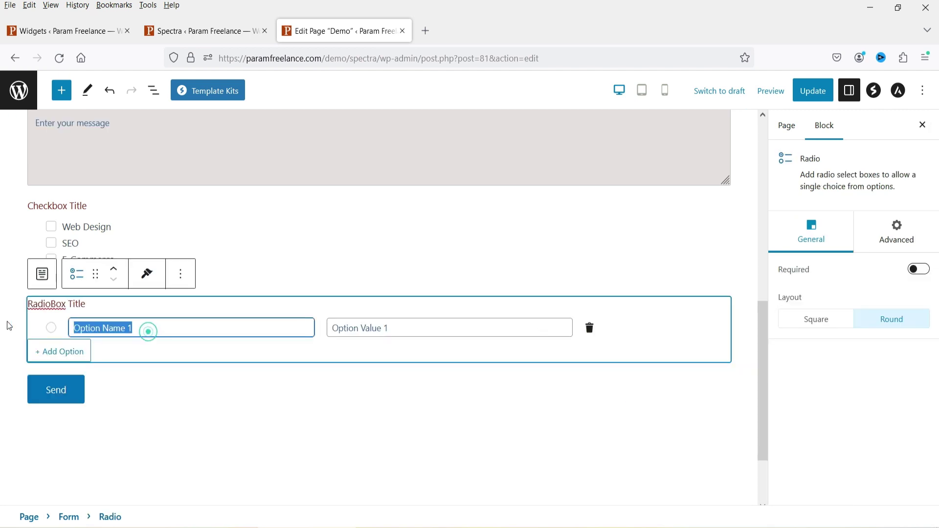
text(Website creation)
key(Return)
text(Search Engine)
key(Return)
text(Business website)
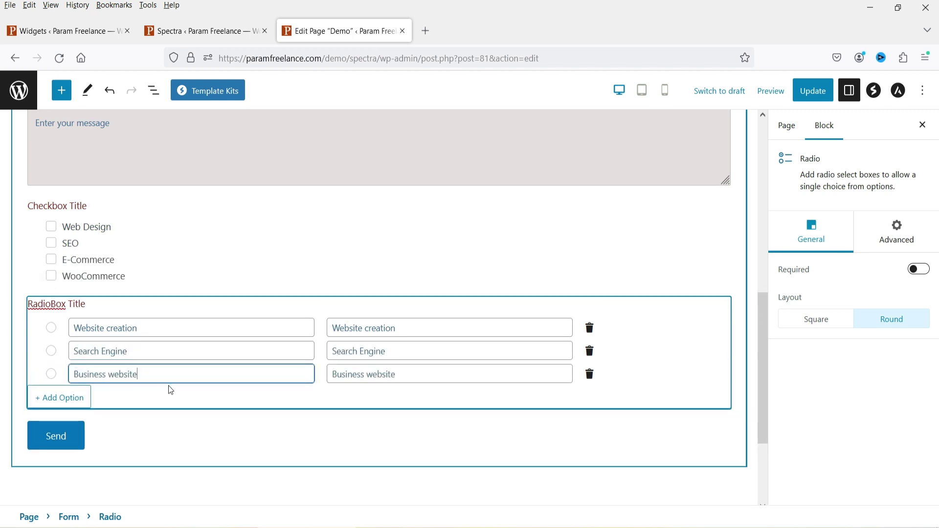
triple_click(54, 306)
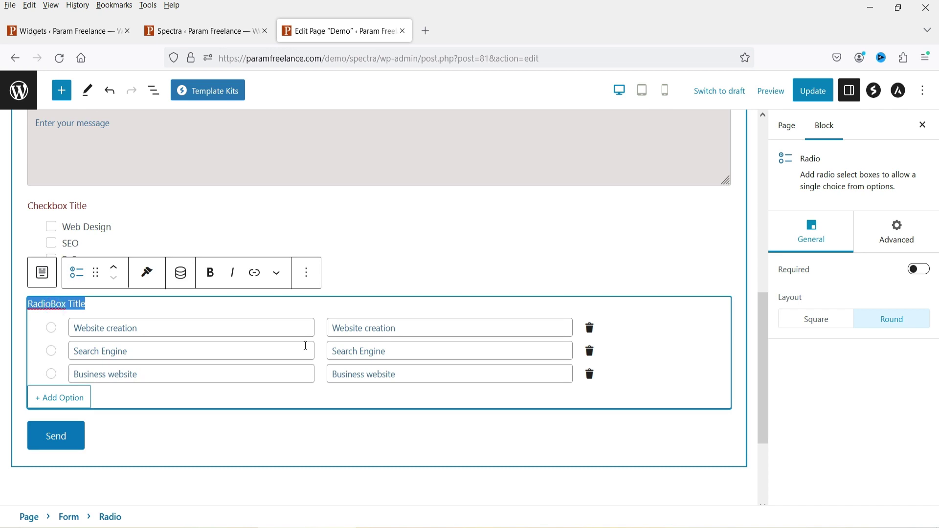
Step: Title the radio field 'Select Service' and the checkbox field 'Required Service'
text(Select Service)
triple_click(58, 205)
text(Required Serv)
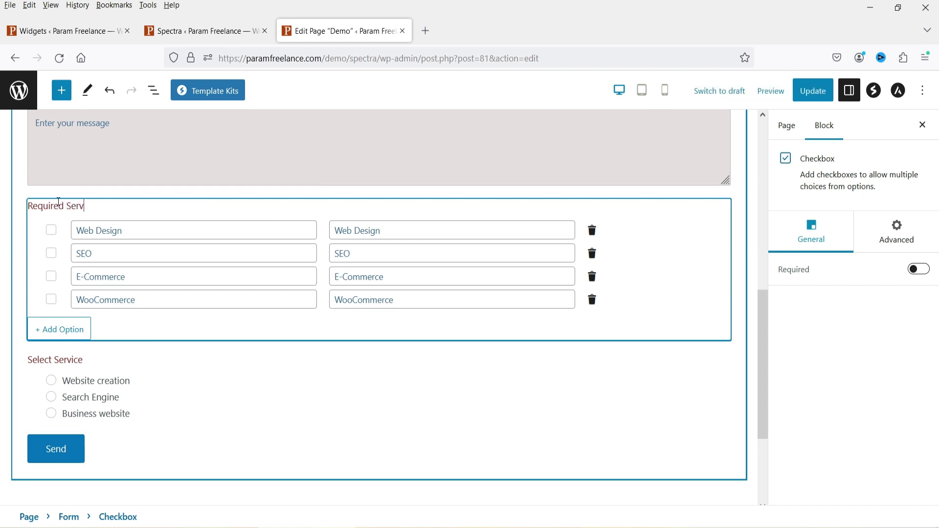
text(ice)
click(383, 461)
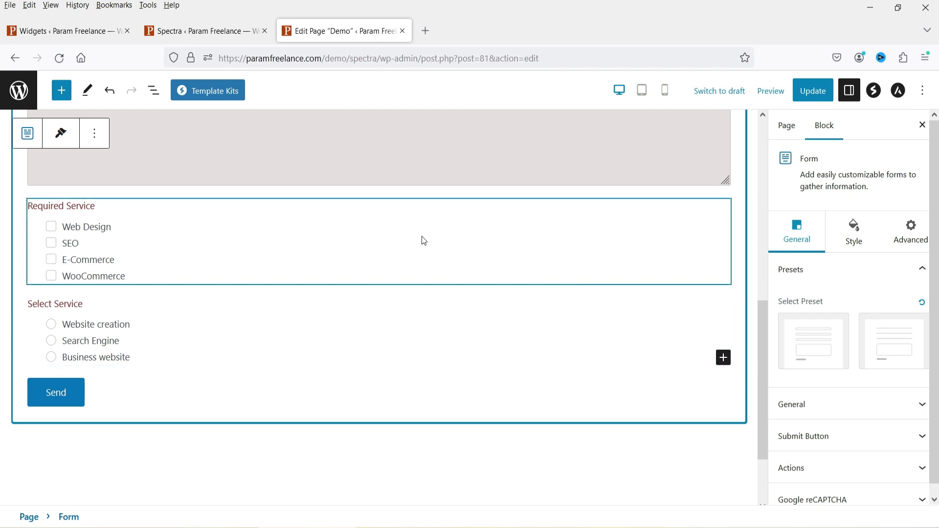
Step: Make Required Service and Select Service required, keeping the radio layout Round
click(676, 226)
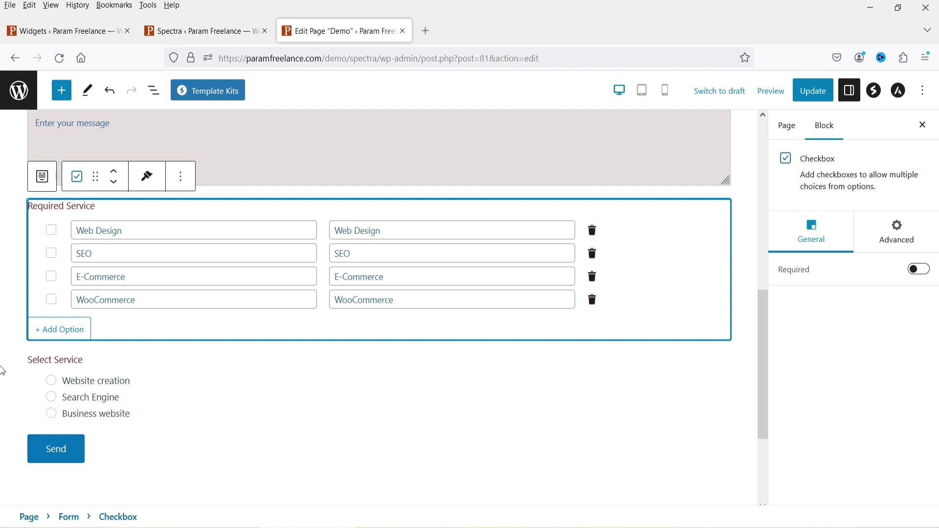
click(920, 270)
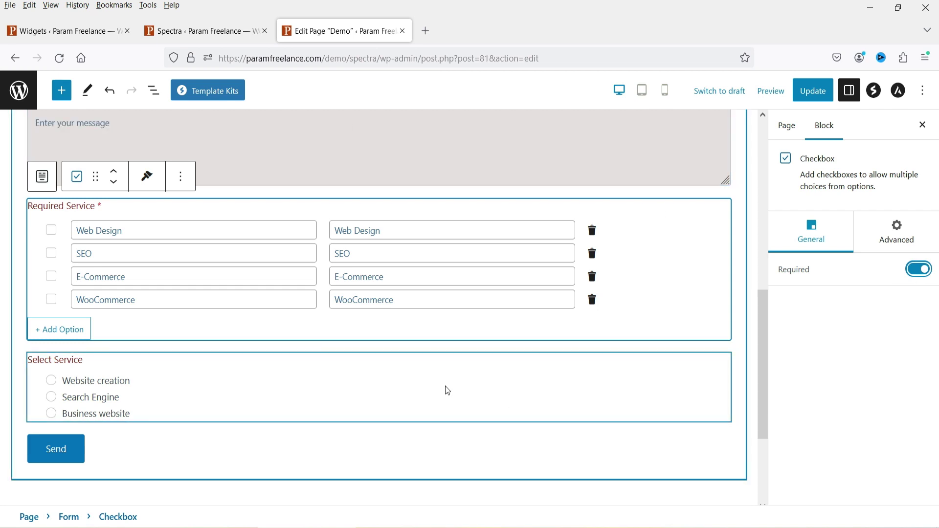
click(445, 386)
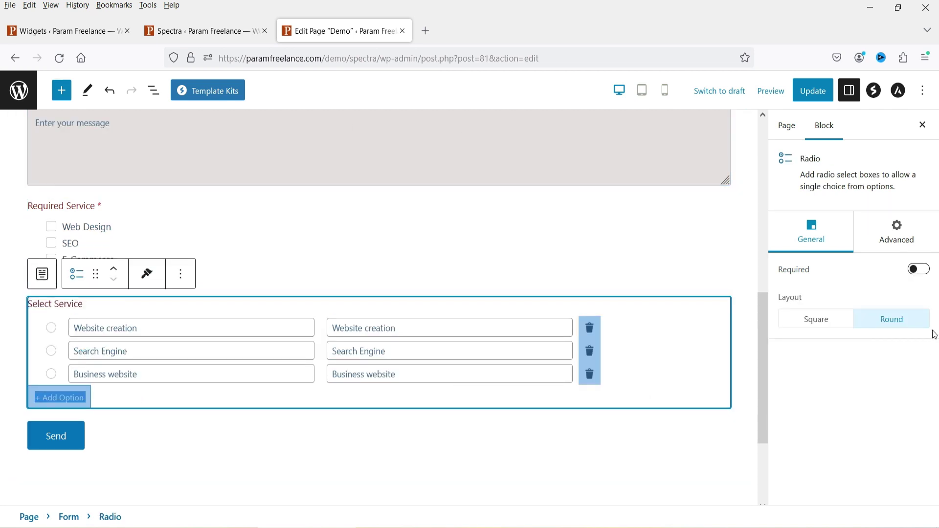
click(920, 270)
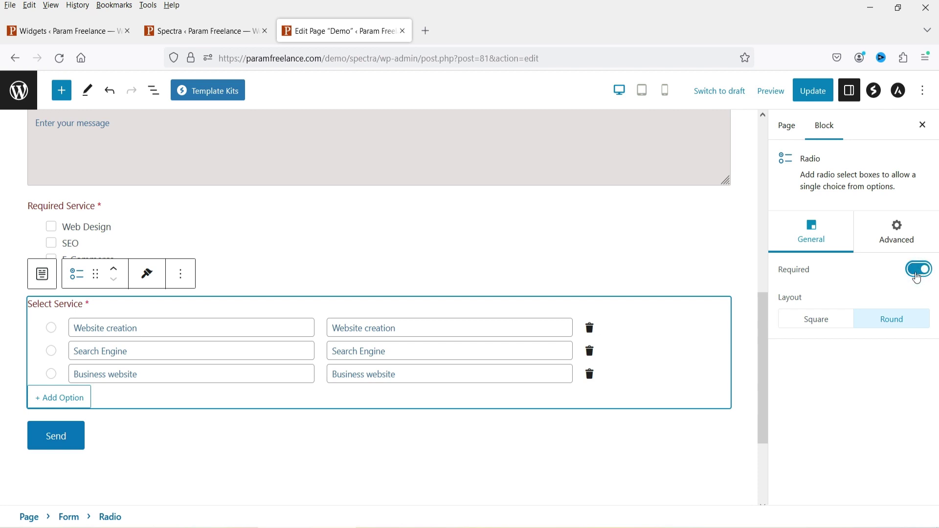
click(818, 331)
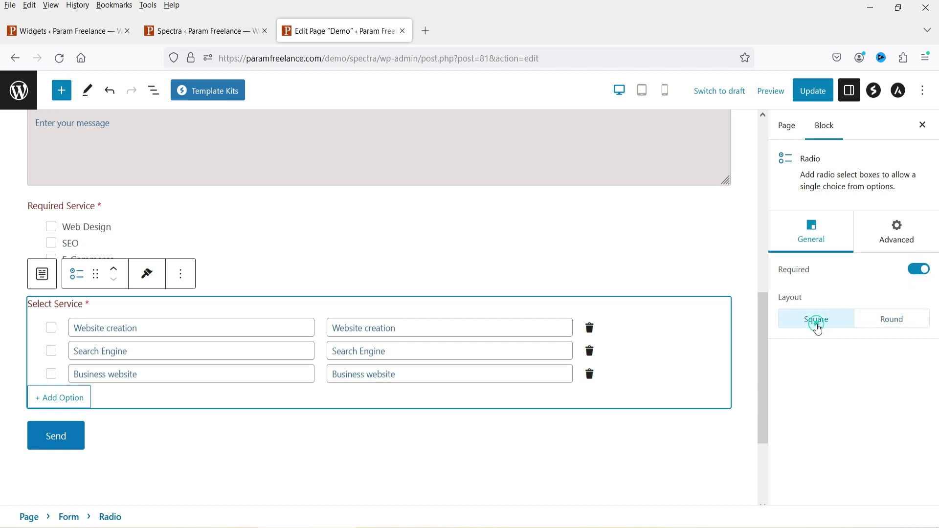
click(892, 319)
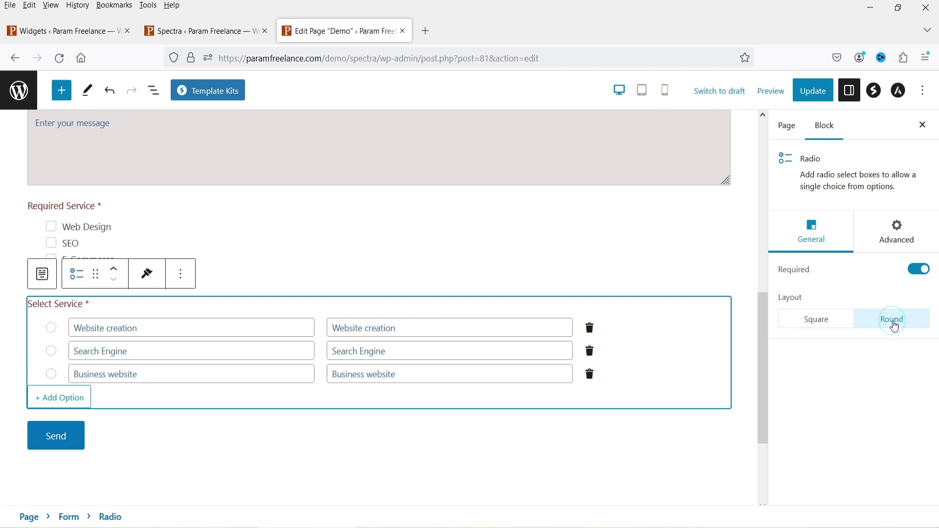
scroll(476, 212, up, 4)
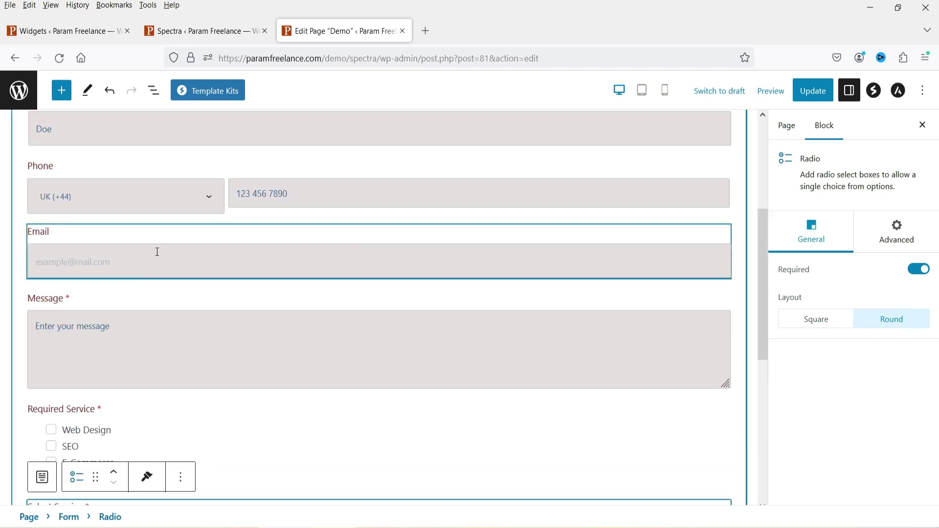
Step: Make the contact form's Email field required, update the page, and open the live Demo page in a new tab
click(241, 245)
click(920, 363)
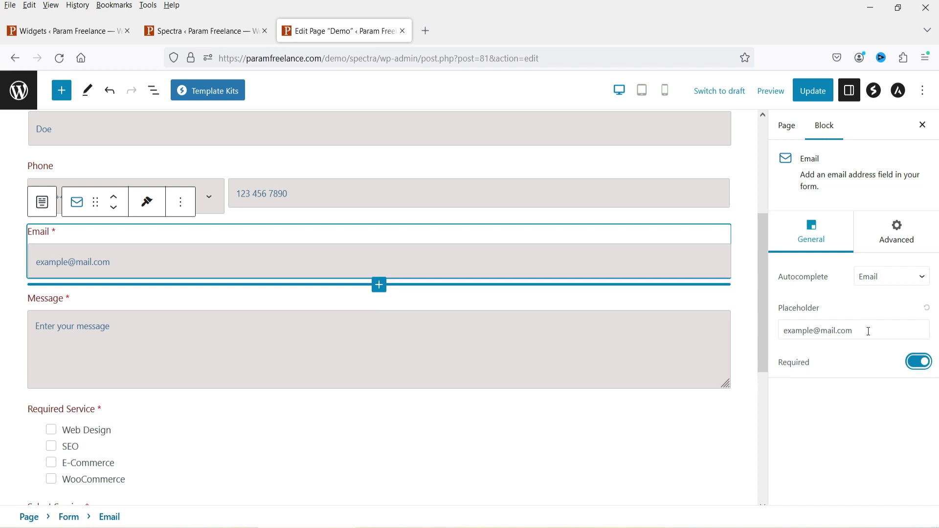
click(813, 90)
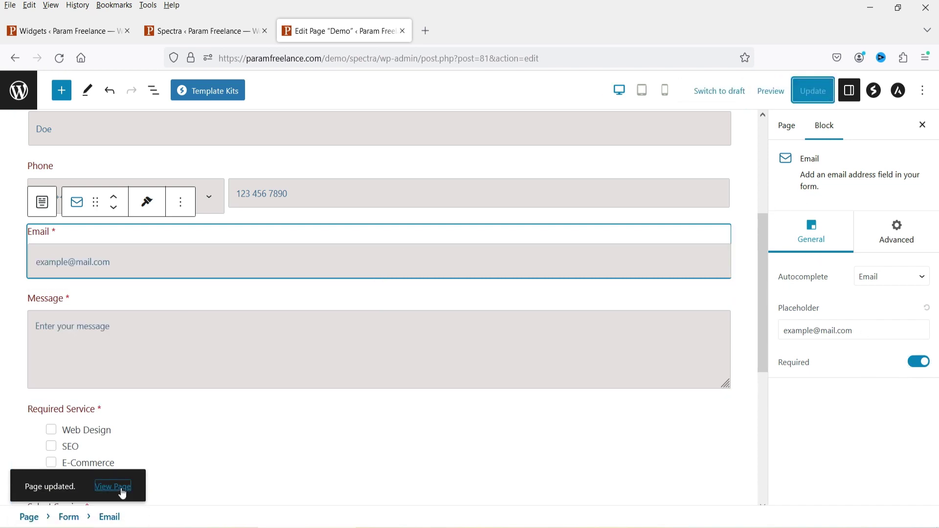
right_click(124, 487)
click(191, 293)
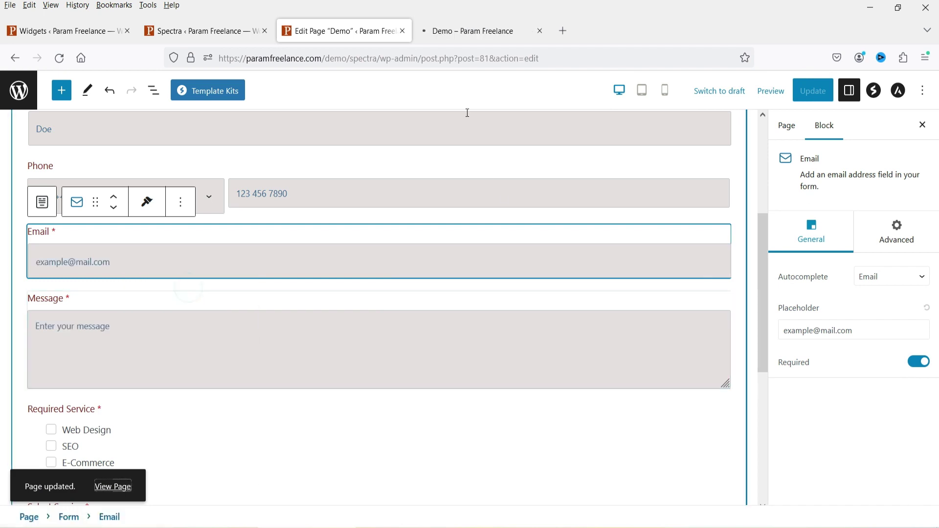
Step: On the live Demo page, set the phone country code to India (+91)
click(463, 34)
scroll(906, 254, down, 4)
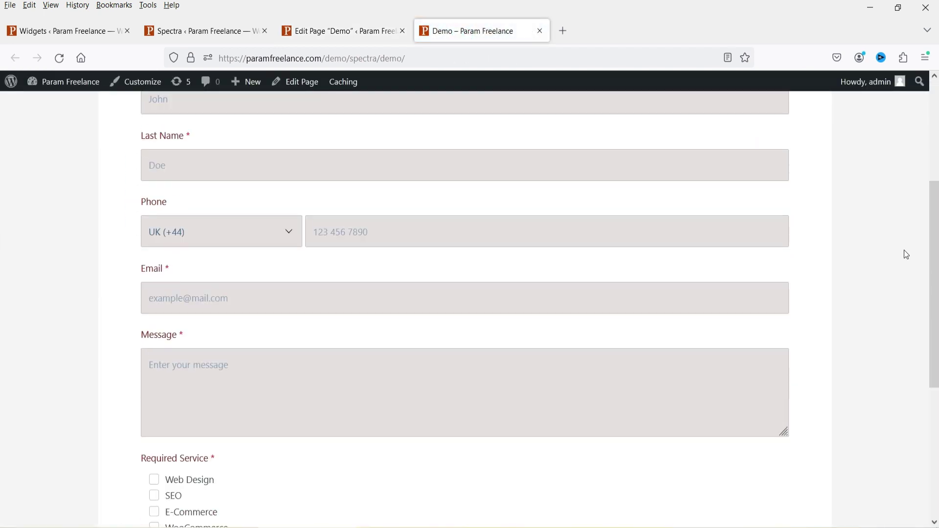
scroll(884, 268, up, 1)
click(286, 300)
click(285, 301)
click(282, 300)
scroll(239, 395, down, 8)
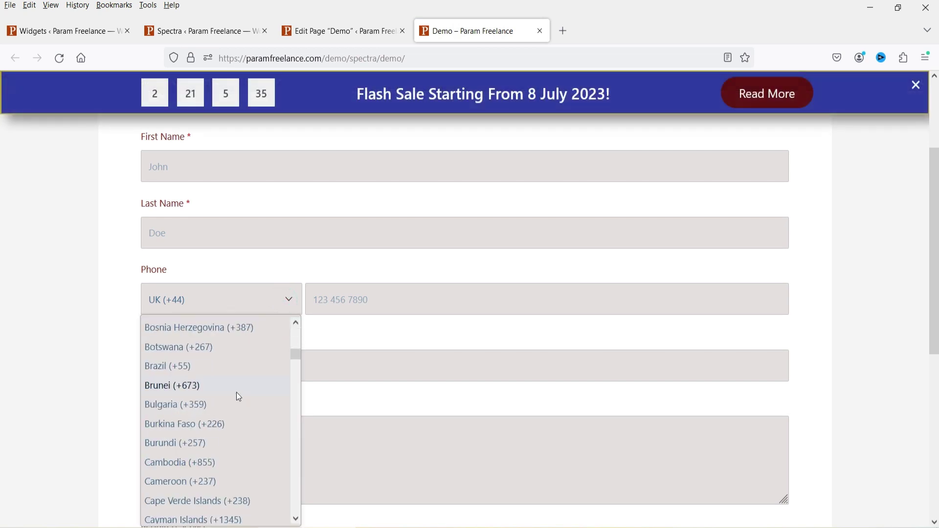
text(india)
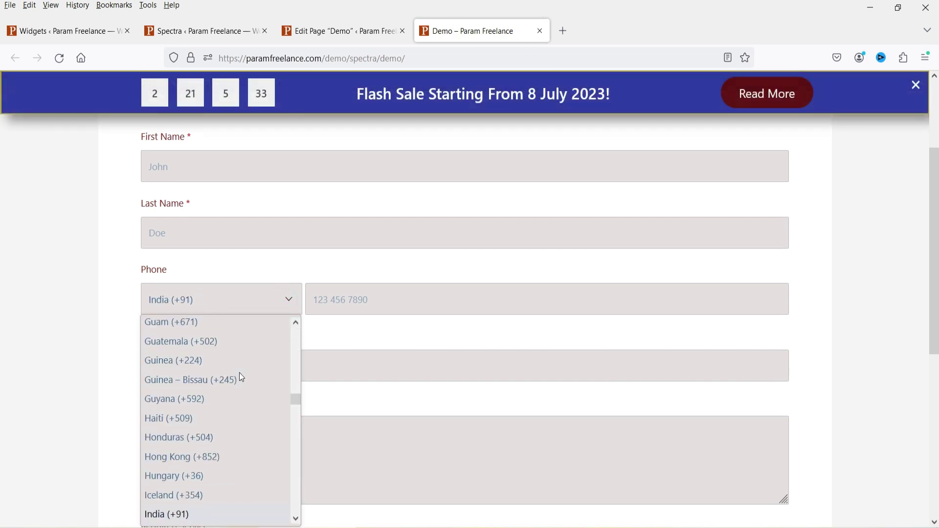
key(Return)
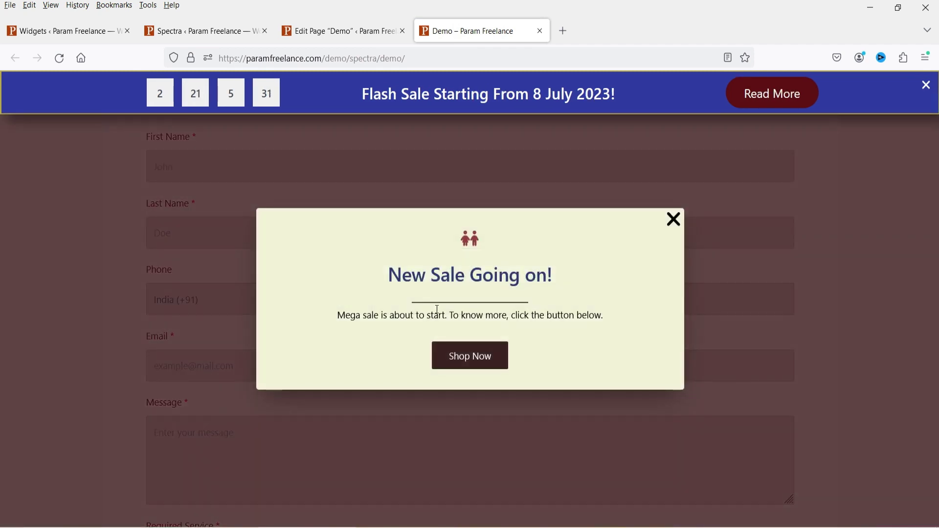
Step: Dismiss the New Sale popup and Flash Sale banner, then enter a phone number
click(674, 223)
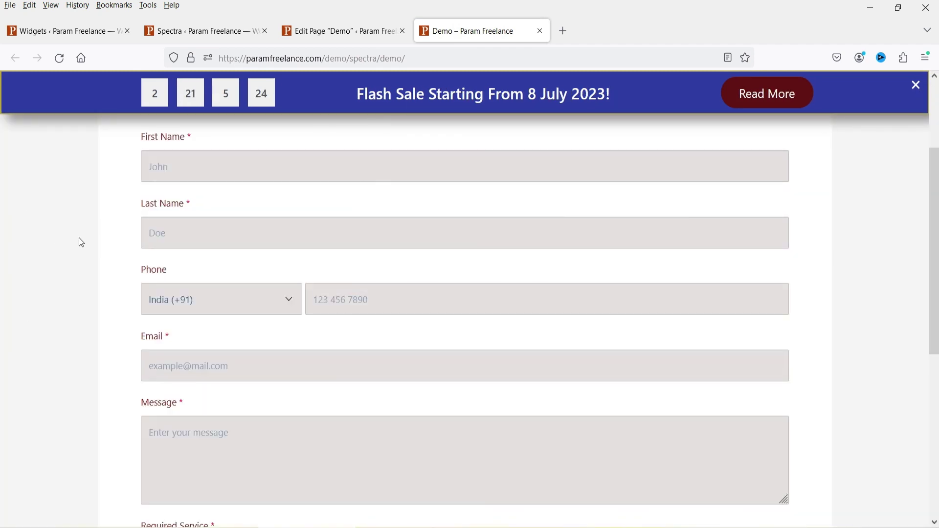
click(916, 88)
click(625, 300)
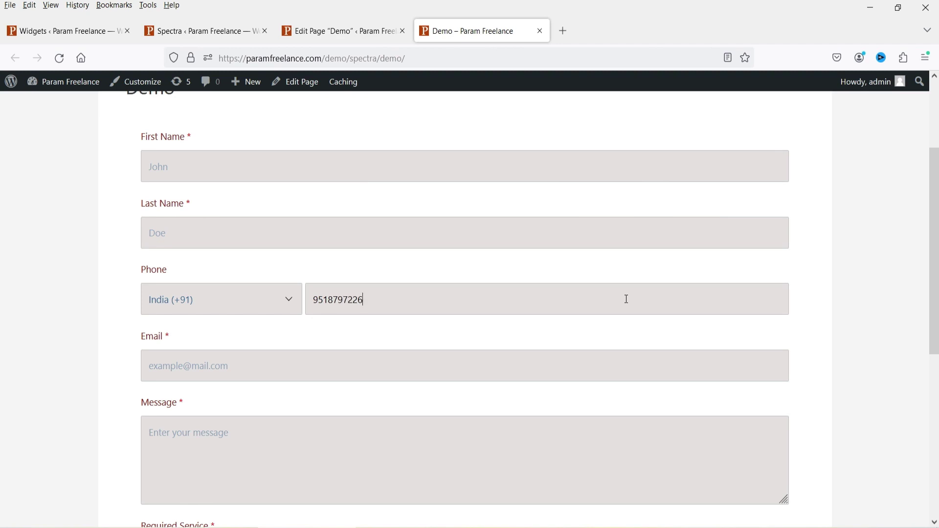
Step: Tick Web Design, SEO, E-Commerce and WooCommerce, and choose Website creation as the service
scroll(627, 299, down, 3)
scroll(530, 347, up, 5)
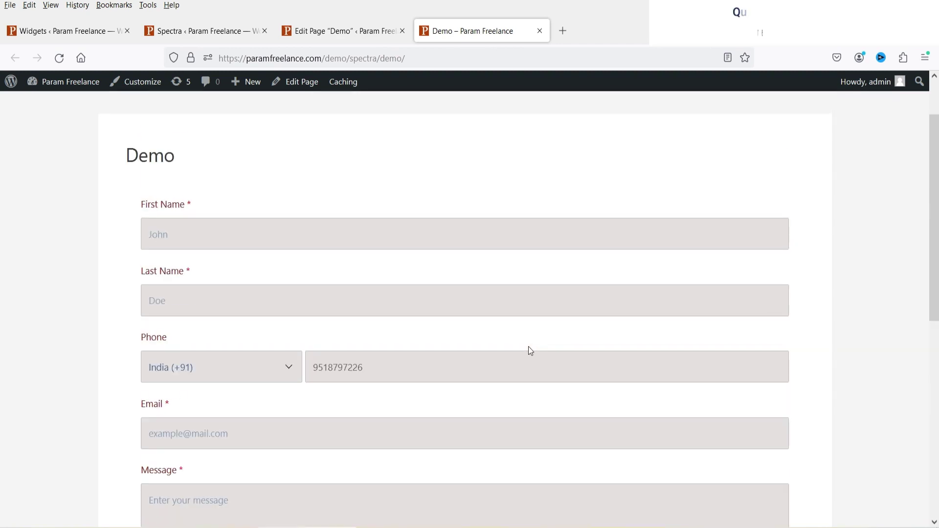
scroll(399, 240, down, 5)
scroll(394, 241, down, 2)
click(155, 345)
click(154, 360)
click(154, 376)
click(154, 393)
click(155, 443)
click(154, 444)
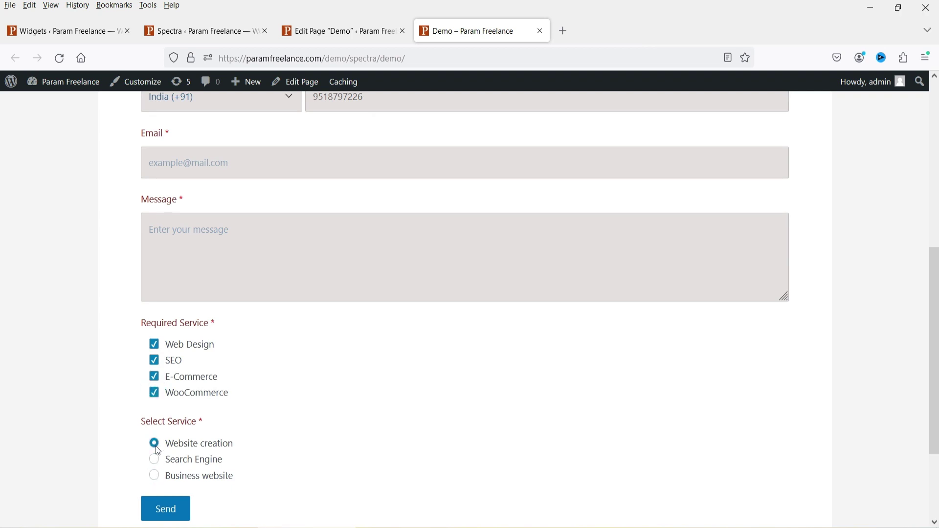
scroll(558, 321, down, 3)
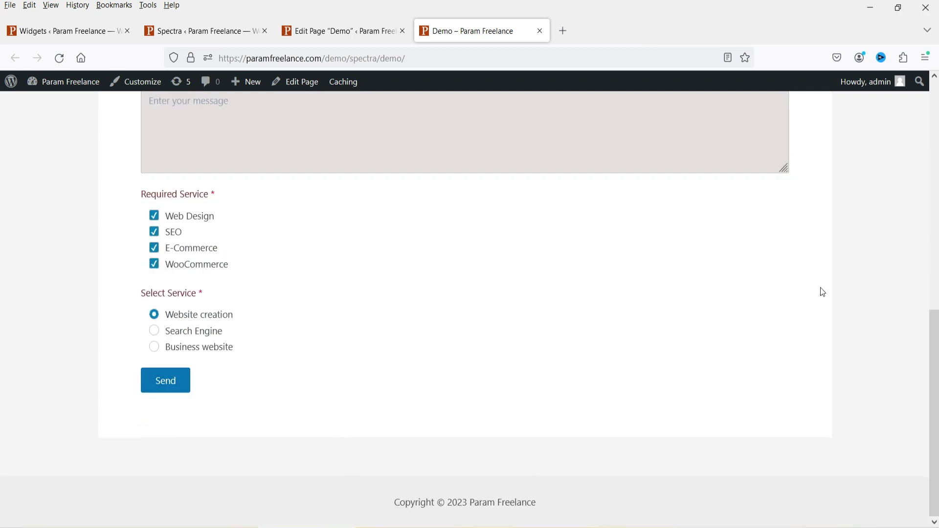
scroll(822, 293, up, 10)
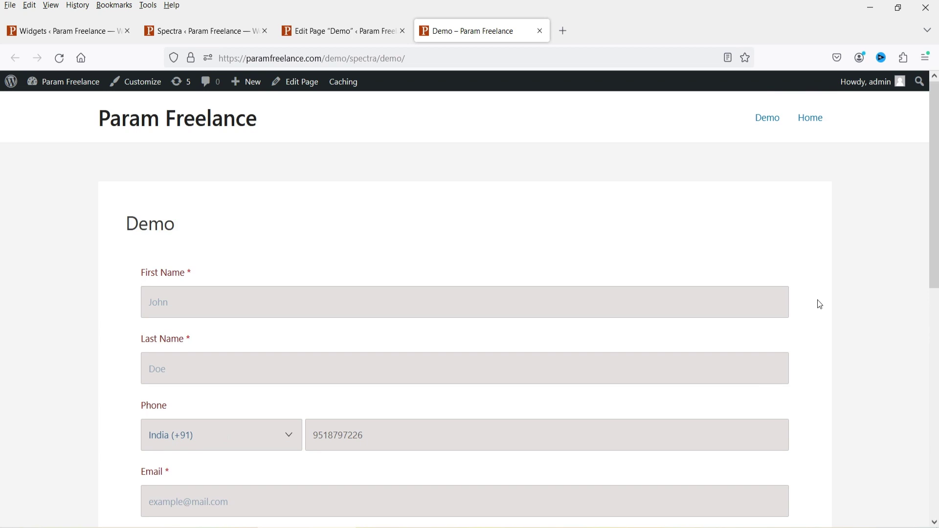
Step: Back in the editor, add a Spacer below the contact form
click(317, 30)
scroll(445, 300, down, 5)
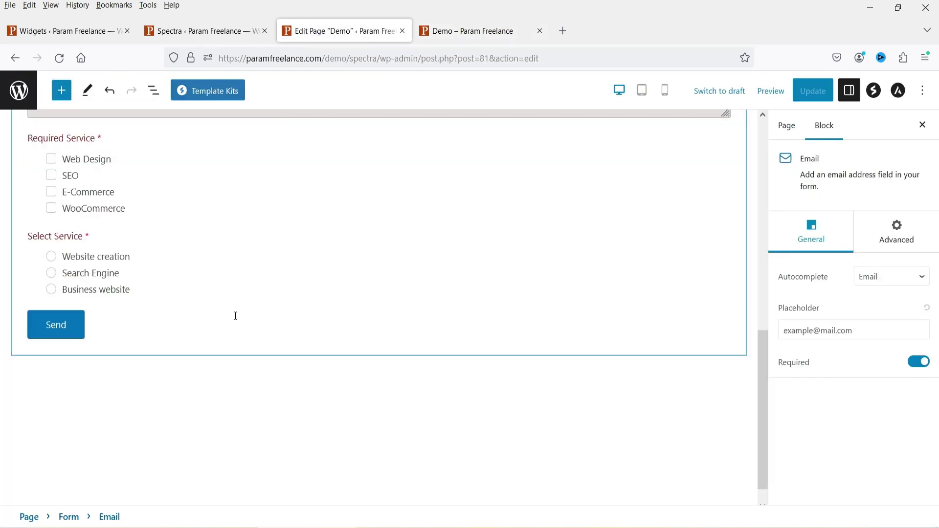
click(701, 362)
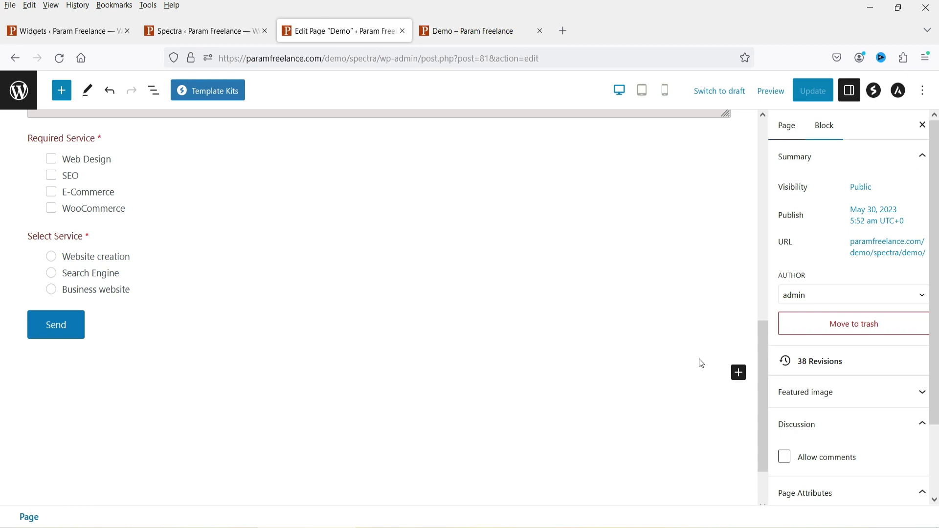
click(740, 373)
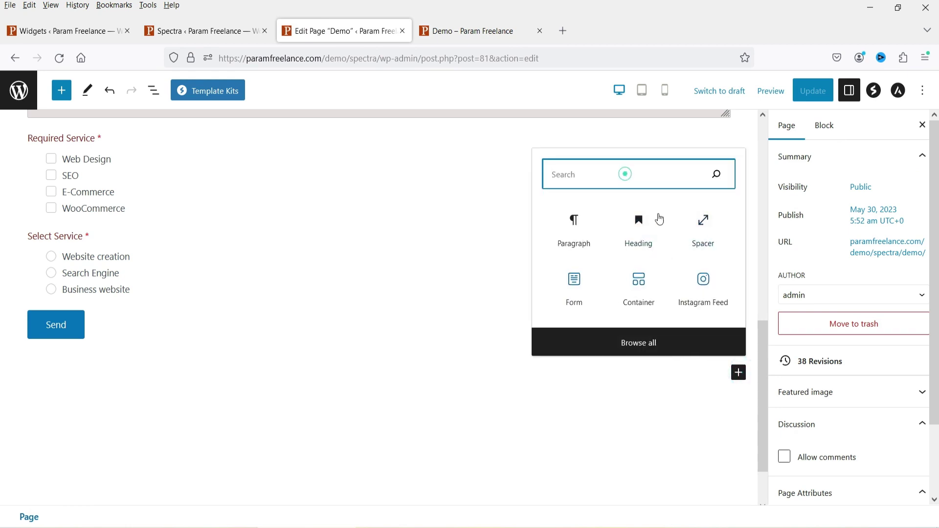
click(700, 222)
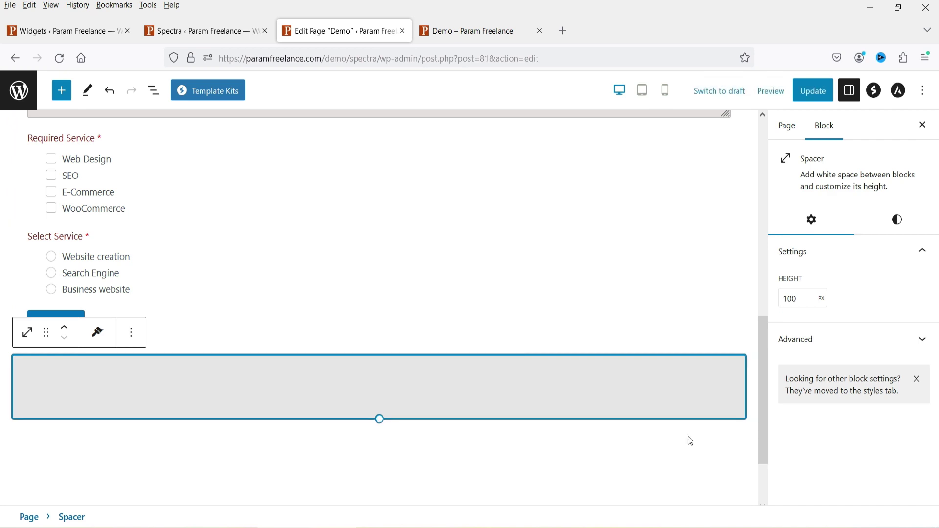
Step: Add the text 'News Letter Form' and convert it to a heading
click(531, 400)
text(News Letter Form)
click(27, 396)
click(60, 108)
Step: Insert a new Form block below the heading
key(Return)
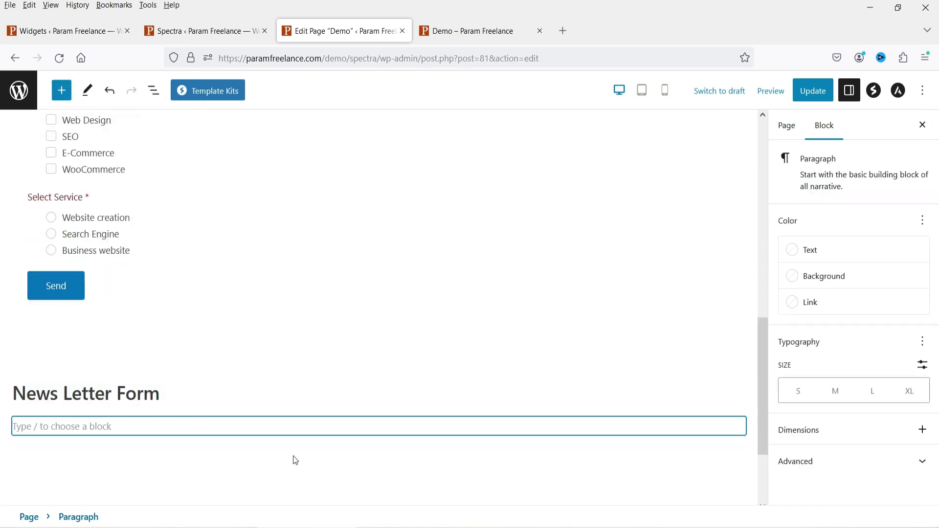
click(739, 425)
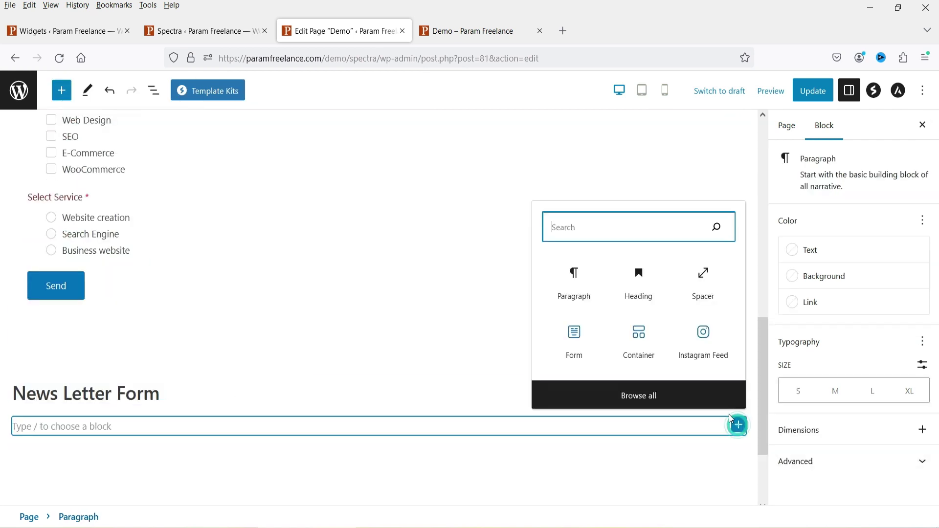
click(574, 335)
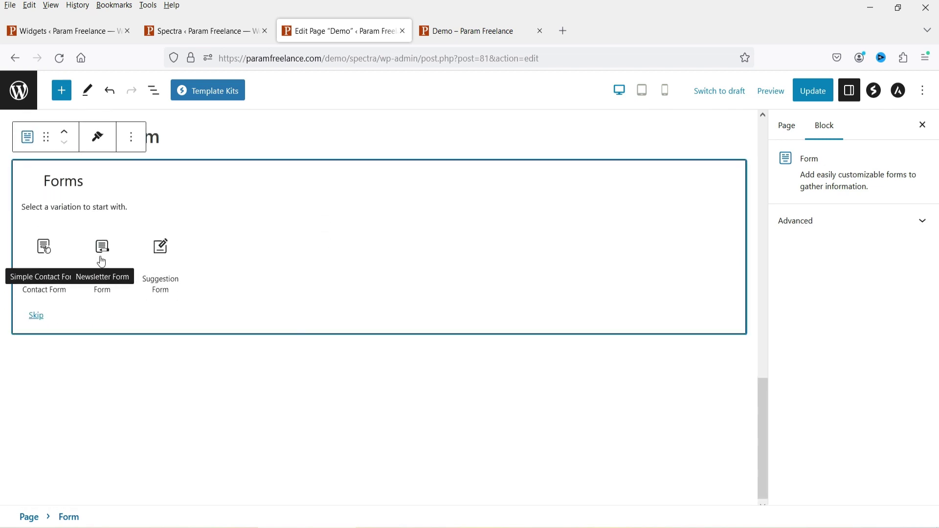
Step: Use the Newsletter variation for the new form and make its Email field required
click(102, 260)
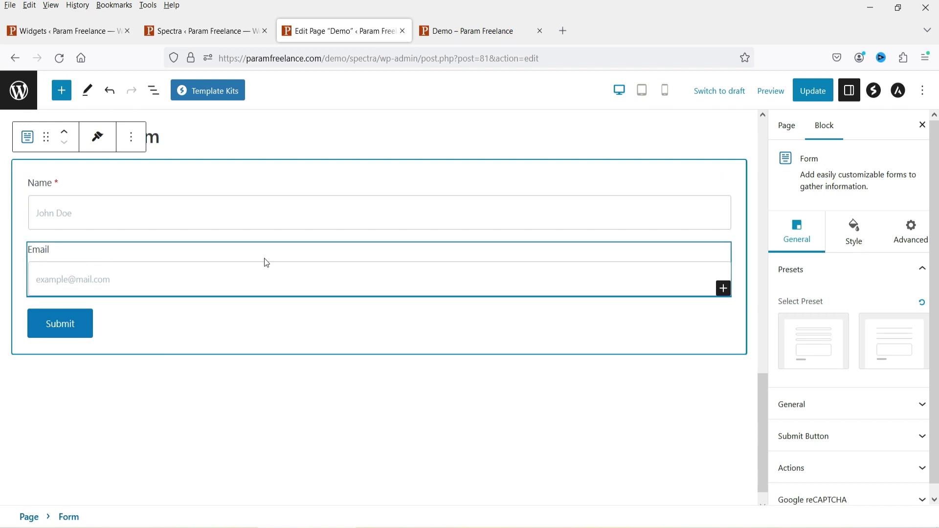
click(91, 252)
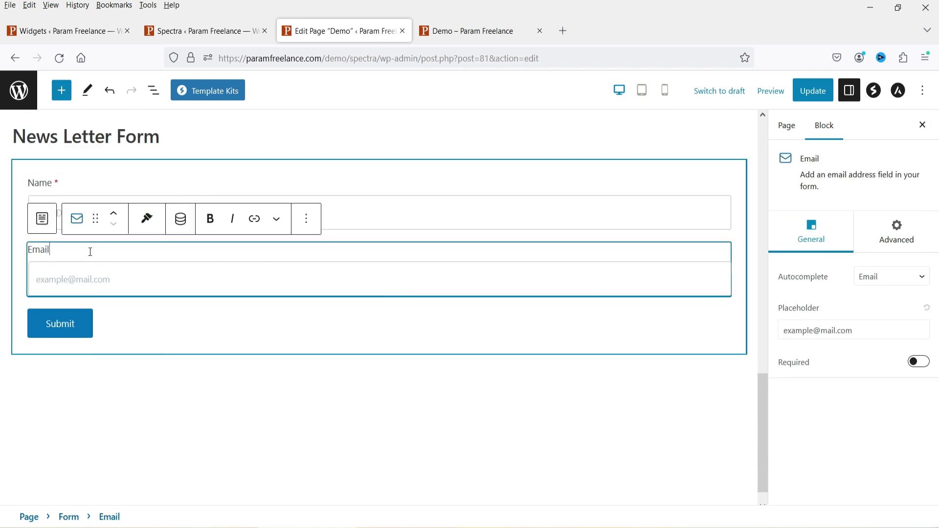
click(921, 363)
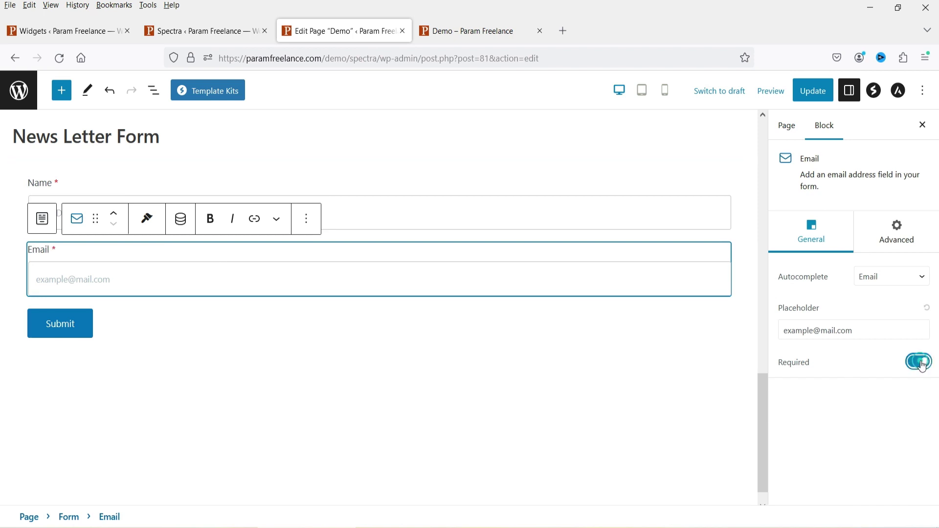
Step: Expand the newsletter form's General, Submit Button and Actions settings, checking the recipient email
click(101, 169)
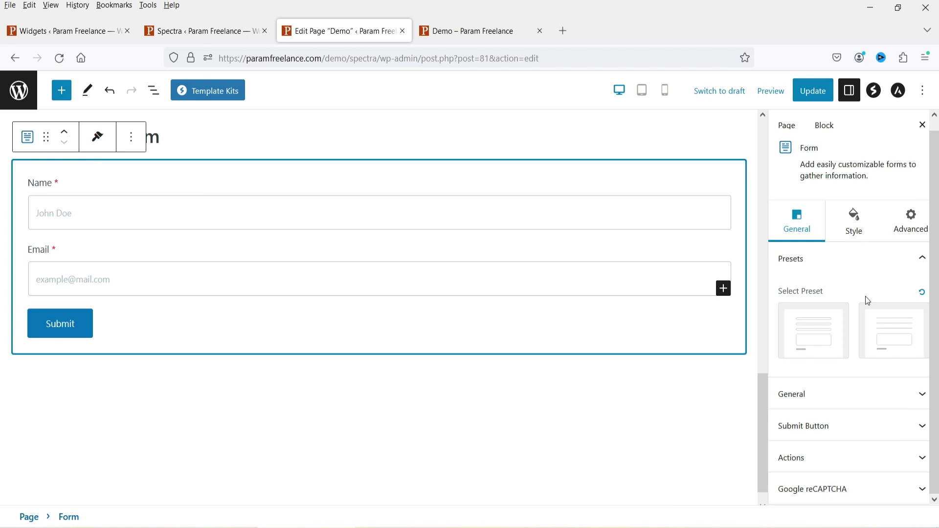
click(837, 406)
scroll(836, 399, down, 1)
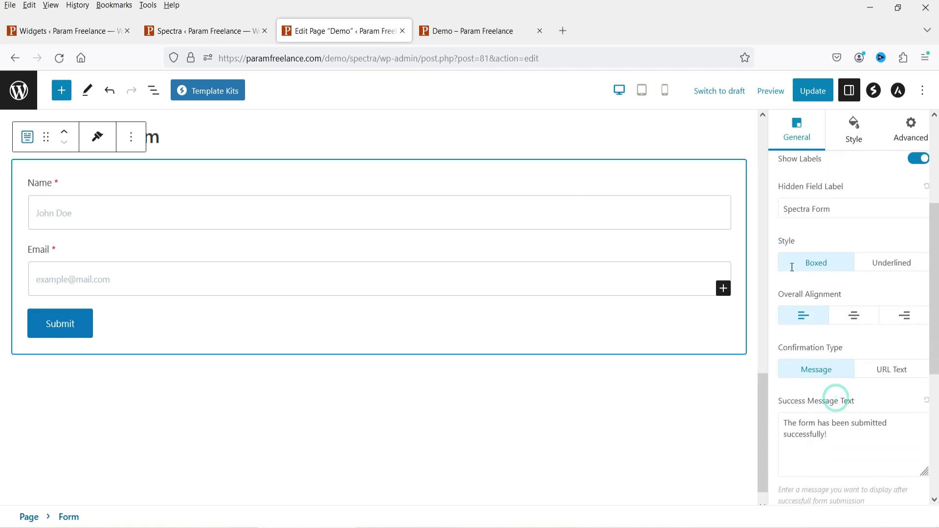
scroll(906, 358, down, 3)
scroll(906, 357, down, 3)
click(854, 424)
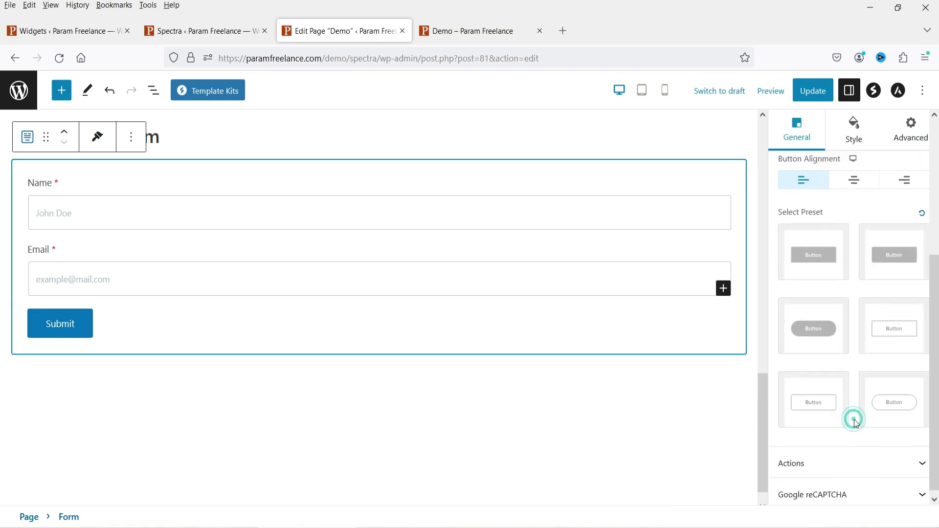
click(835, 457)
scroll(846, 329, down, 1)
click(820, 362)
scroll(864, 427, up, 5)
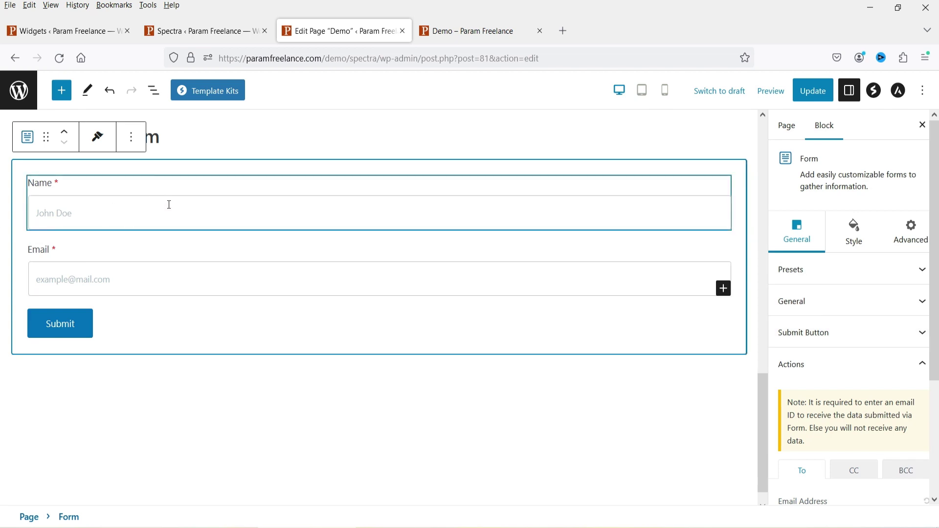
Step: Add a Spacer below the newsletter form
click(725, 292)
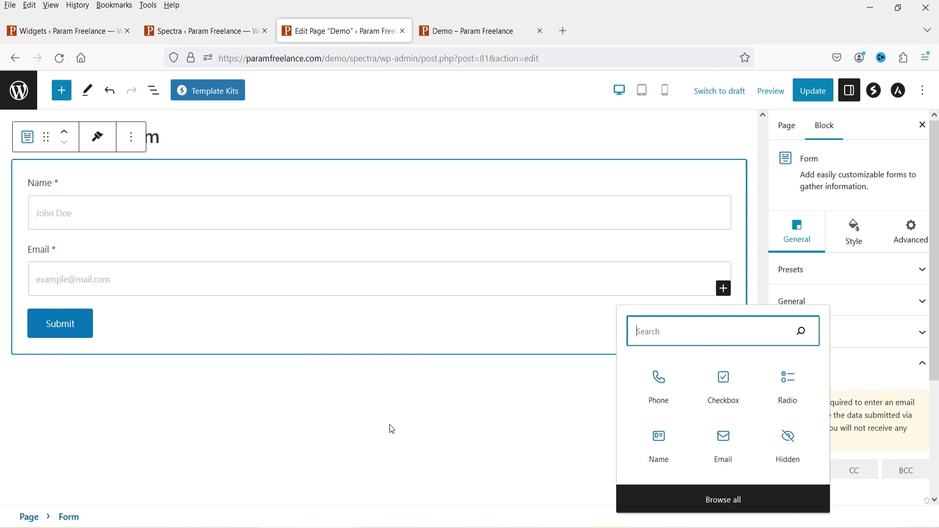
click(325, 459)
click(738, 371)
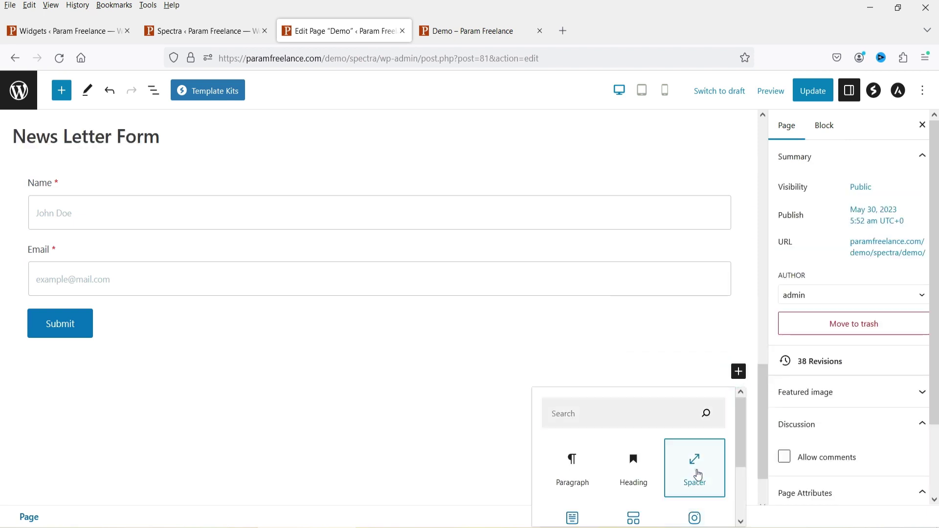
click(697, 471)
scroll(586, 313, down, 2)
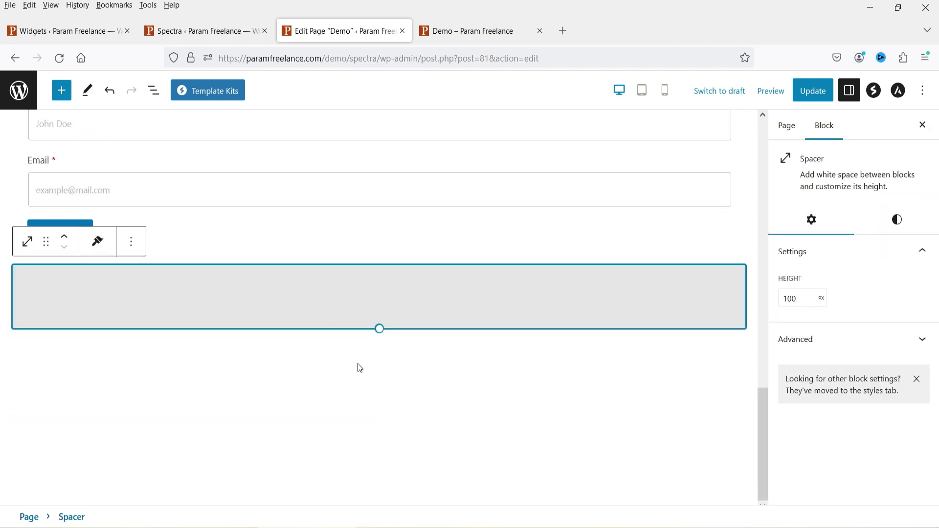
Step: Insert a Form block below the spacer using the Suggestion Form variation
click(357, 363)
click(740, 346)
click(580, 269)
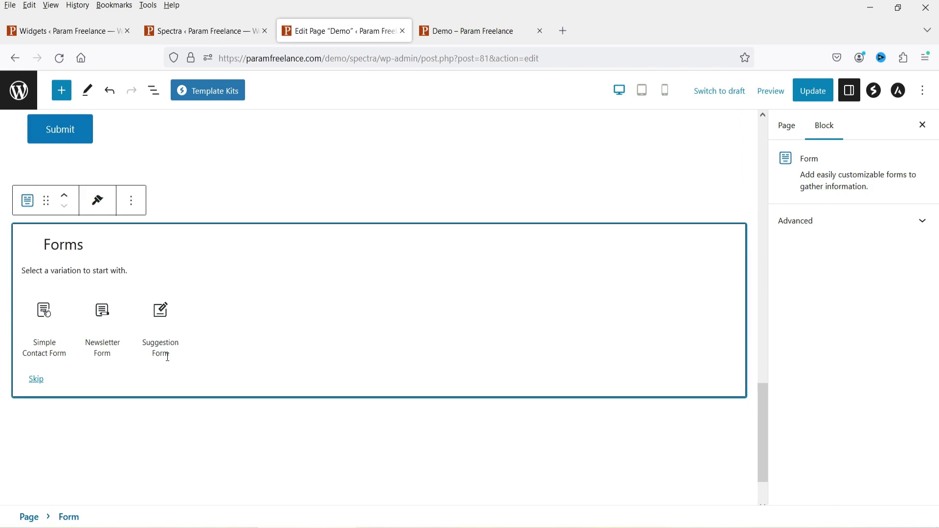
click(161, 318)
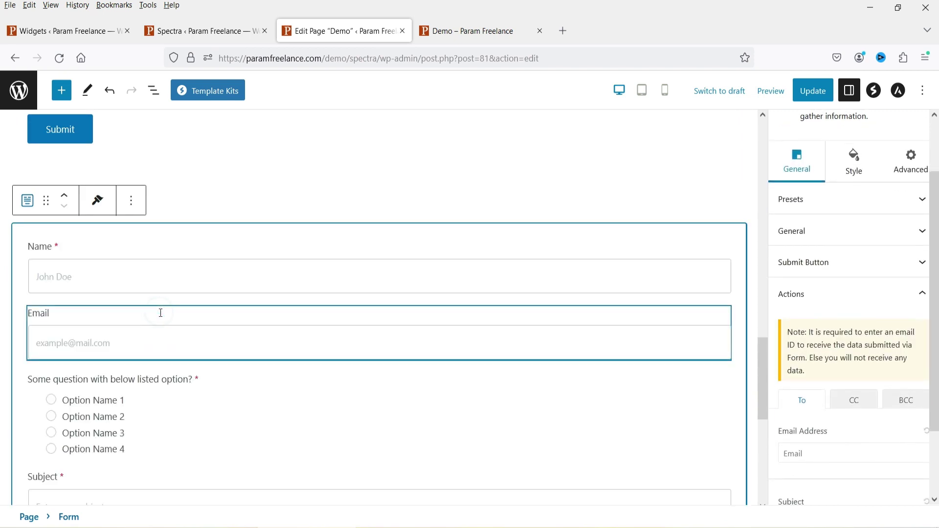
Step: Add a 'Suggestion FOrm' heading above the new form
click(251, 192)
click(550, 201)
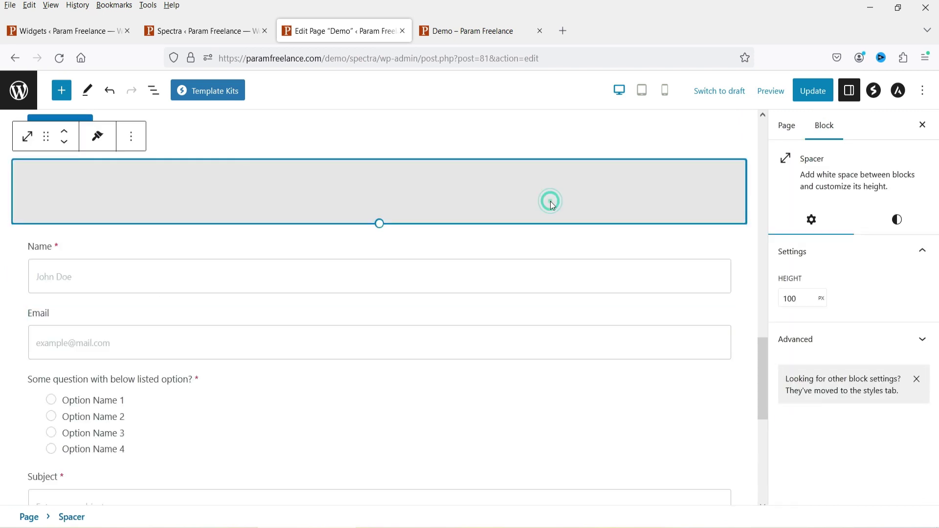
key(Return)
text(Suggestion FOrm)
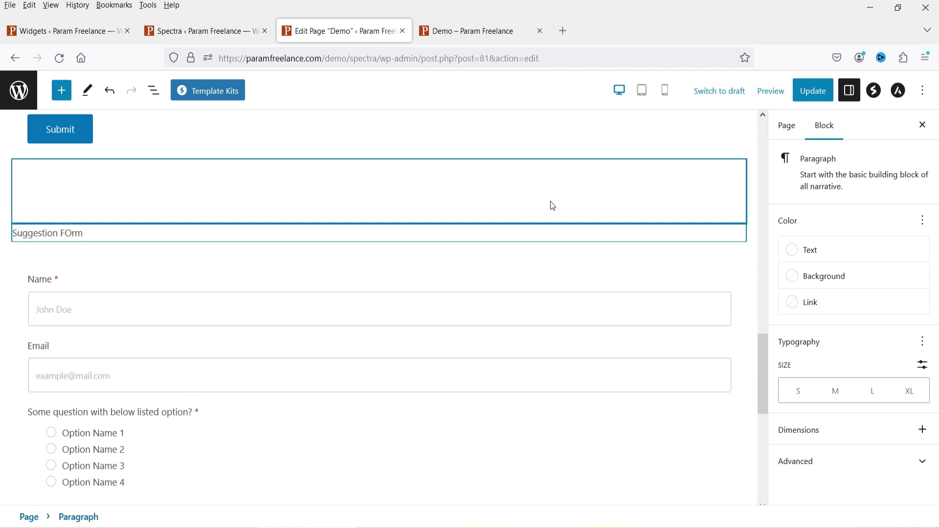
click(27, 200)
click(64, 269)
scroll(374, 333, down, 4)
scroll(373, 332, up, 4)
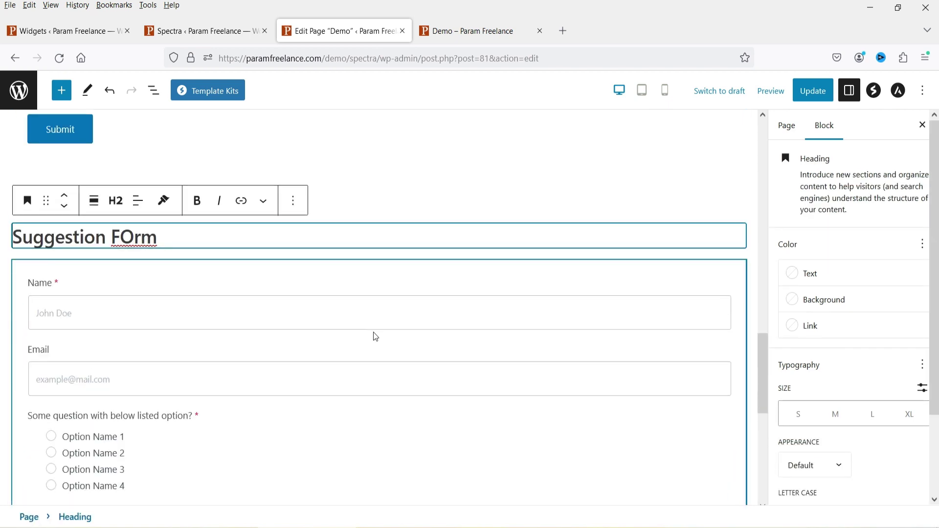
Step: Inspect the suggestion form's Name, Email, radio question, Subject and Message fields, then the whole form
click(110, 313)
click(143, 381)
scroll(142, 384, down, 4)
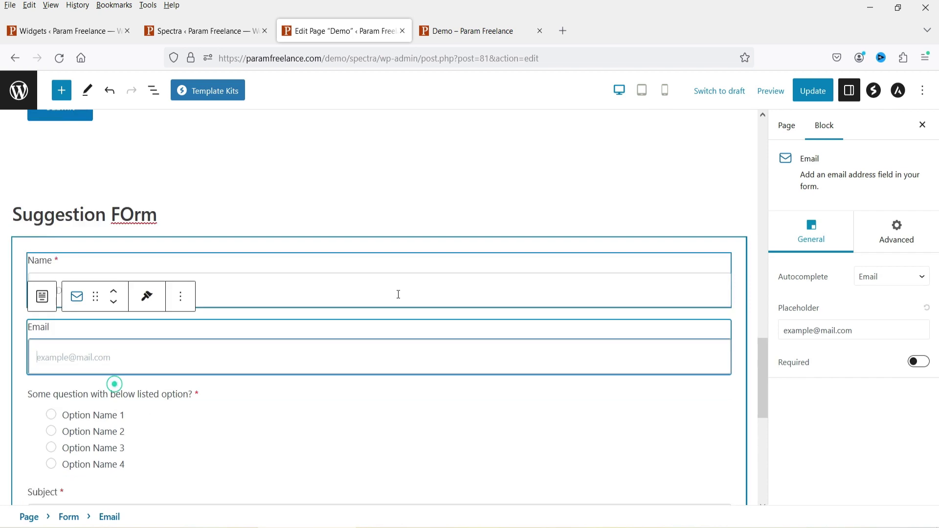
click(181, 233)
click(96, 392)
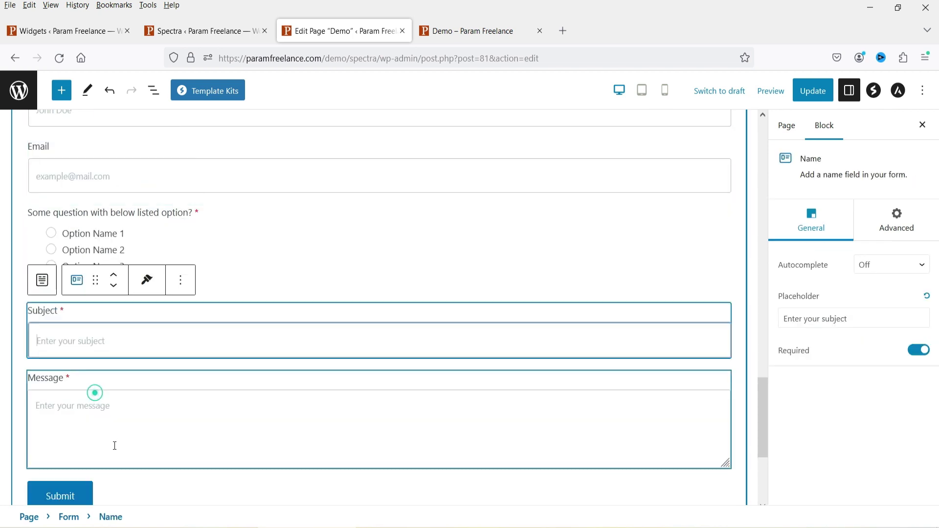
click(148, 411)
scroll(447, 230, down, 4)
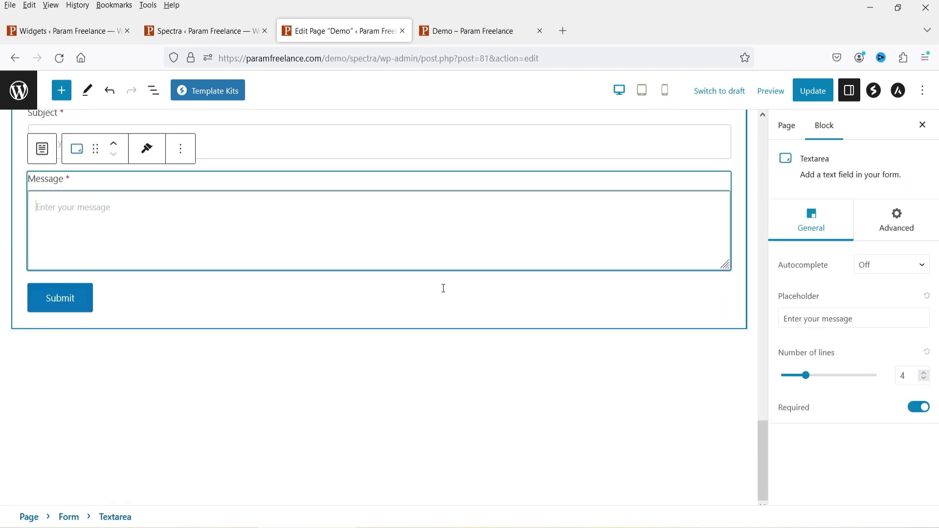
scroll(652, 346, up, 8)
click(216, 291)
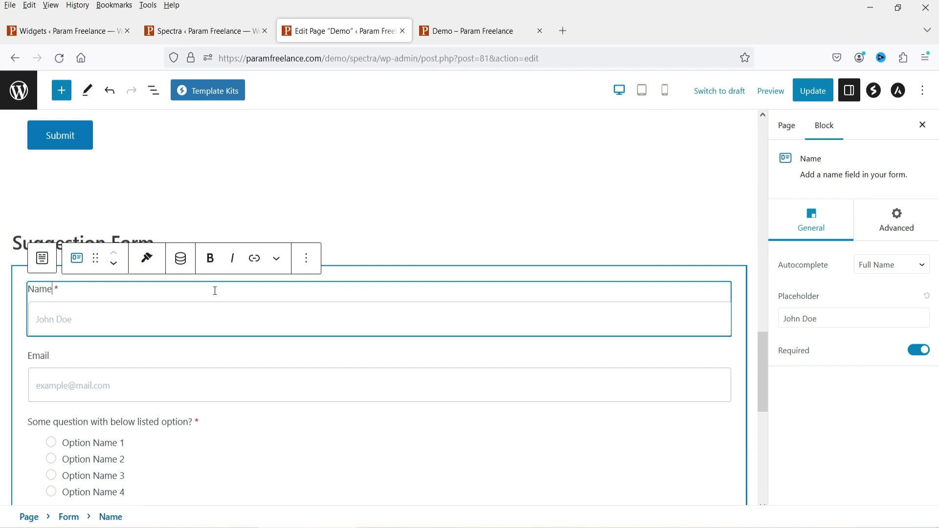
click(405, 250)
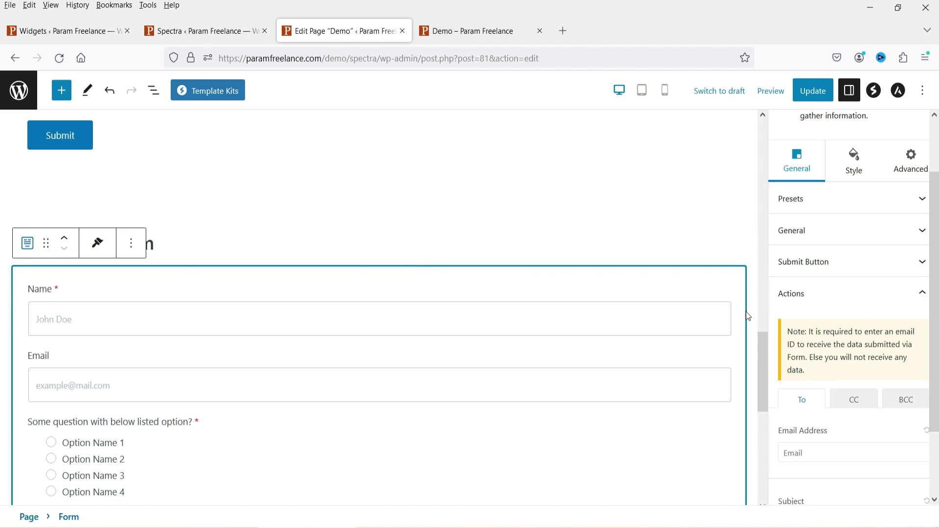
scroll(814, 333, down, 2)
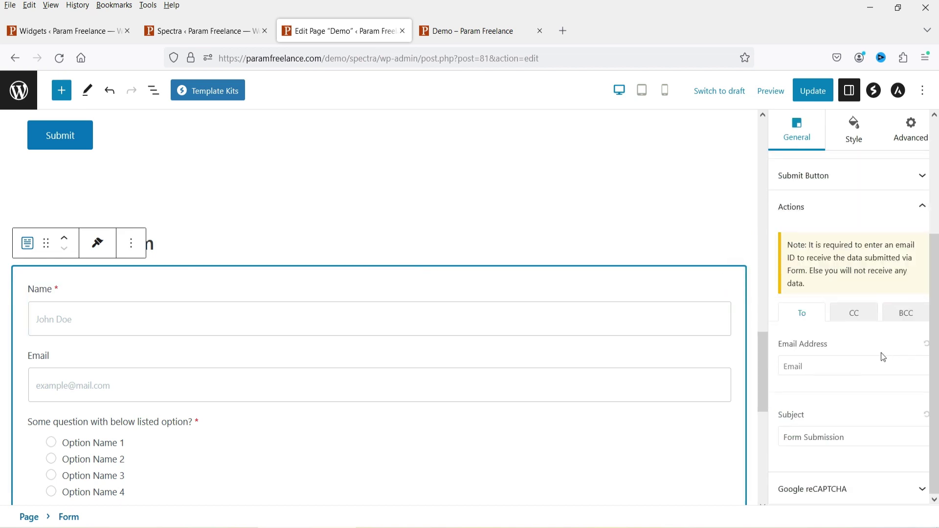
scroll(882, 343, up, 3)
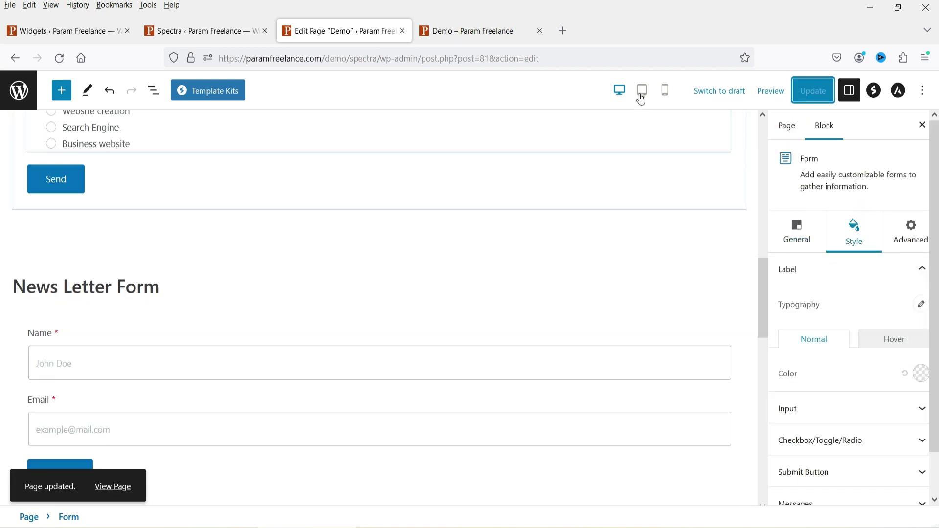
Step: Preview the Demo page at tablet width and scroll through its forms
click(642, 100)
scroll(448, 280, down, 2)
scroll(435, 309, up, 10)
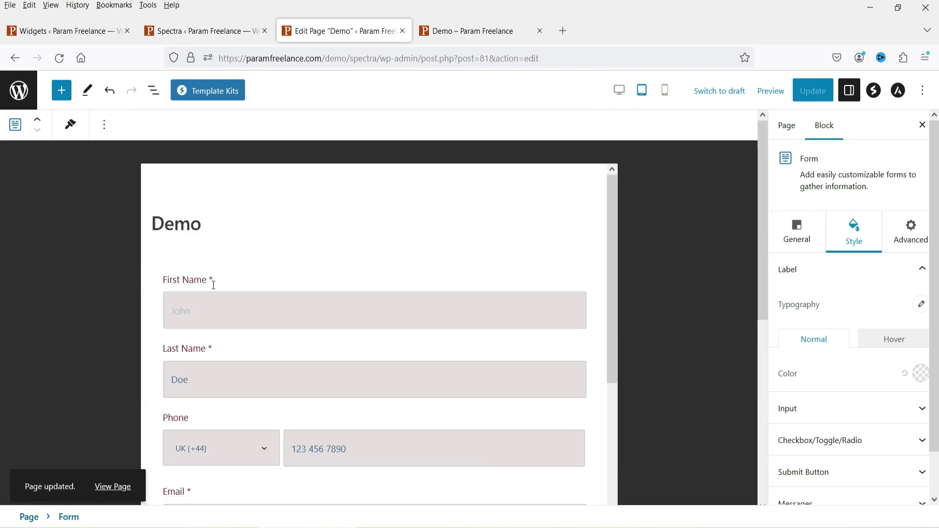
scroll(348, 290, down, 10)
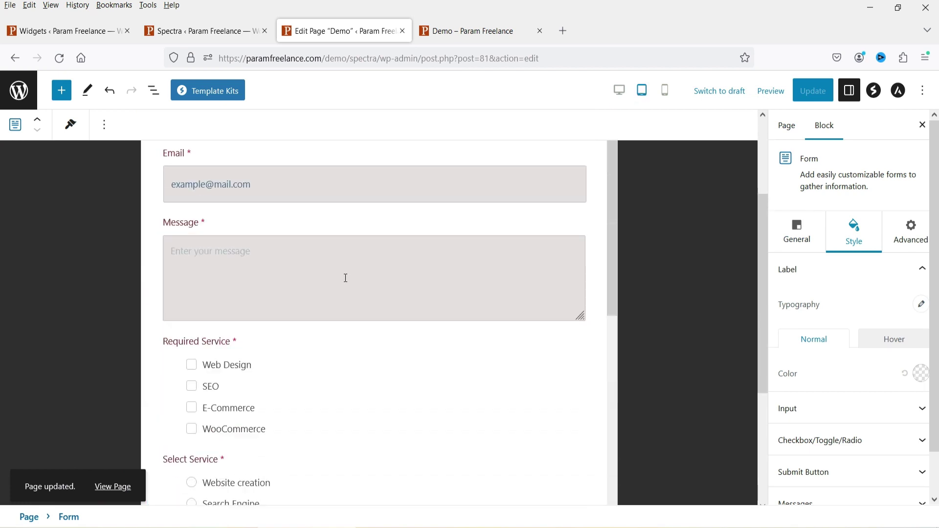
scroll(346, 280, down, 10)
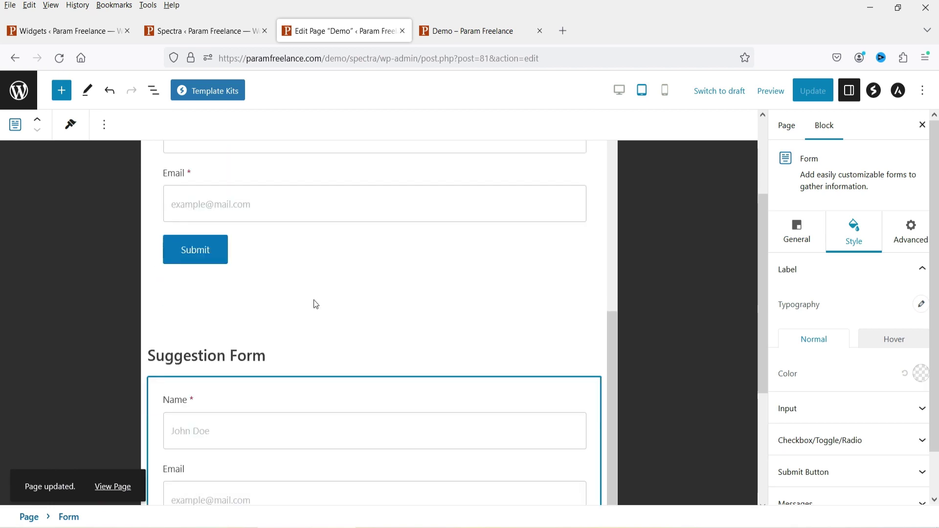
Step: Check the mobile layout, then return to desktop width and select the top Demo form
click(664, 91)
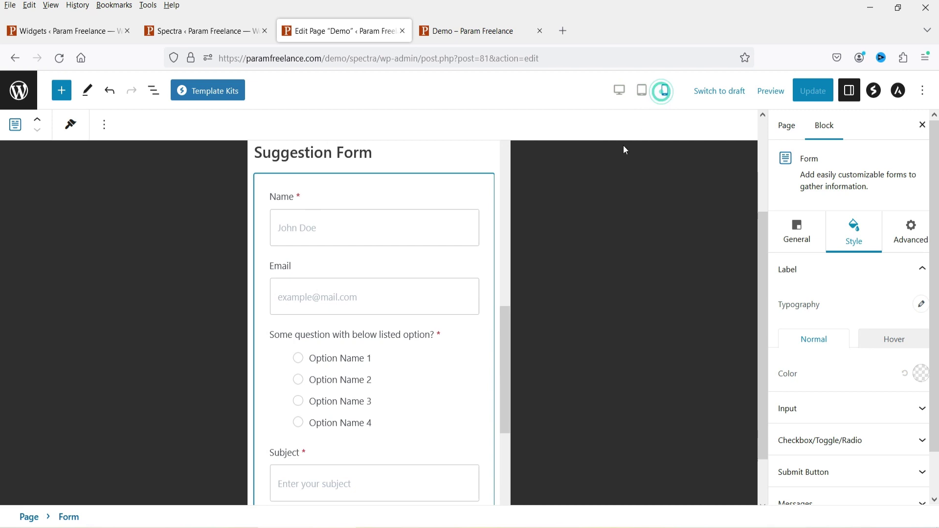
drag(483, 418, 530, 93)
click(626, 91)
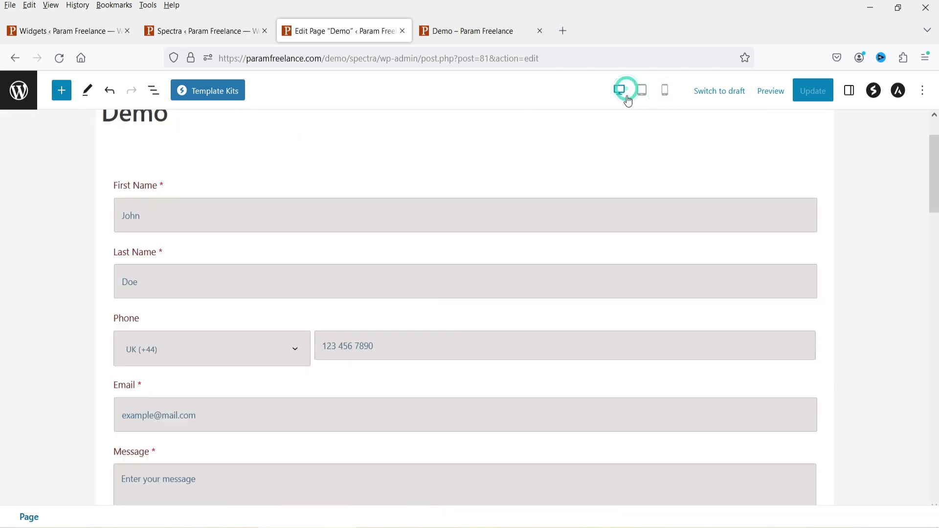
click(601, 264)
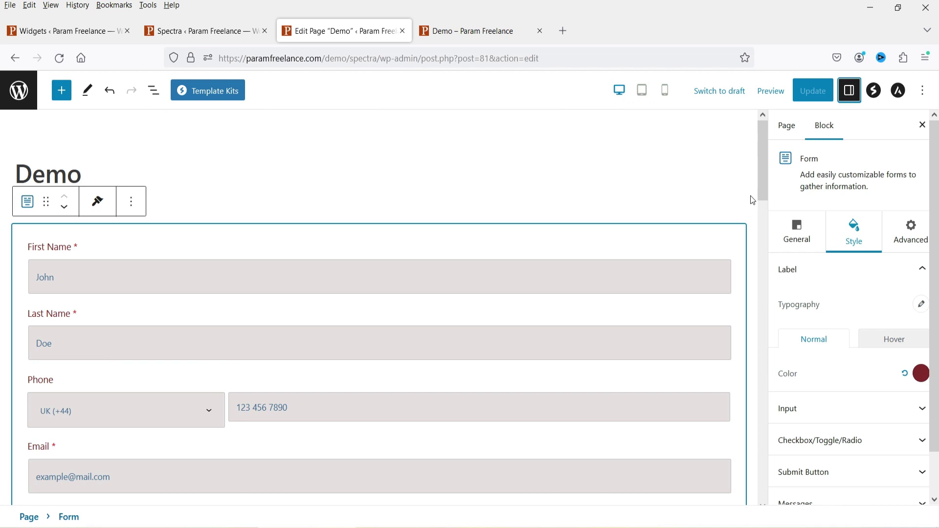